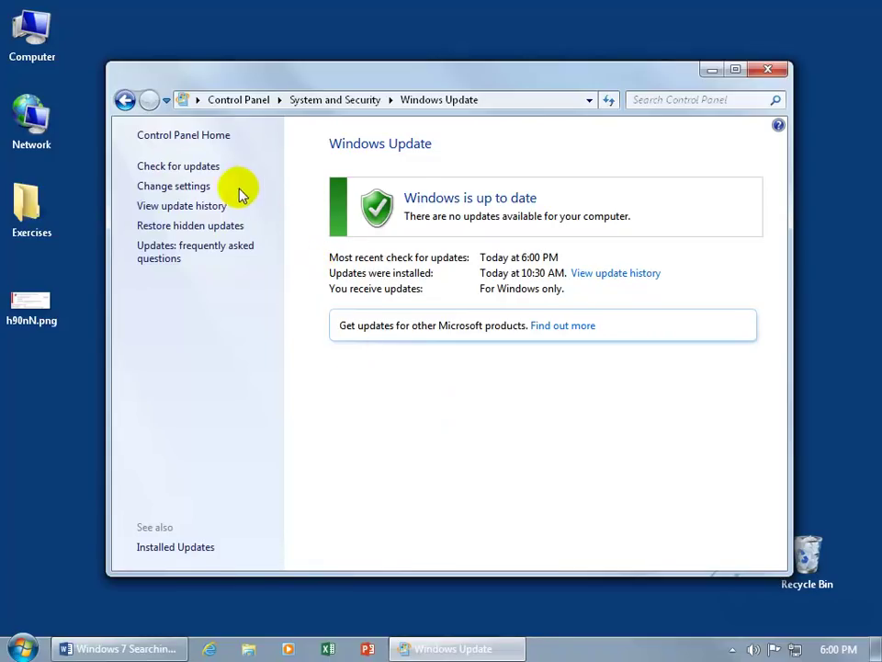
Step: Run a check for Windows updates, view the error screenshot h90nN.png, and close both windows
{"action": "left_click", "coordinate": [206, 167]}
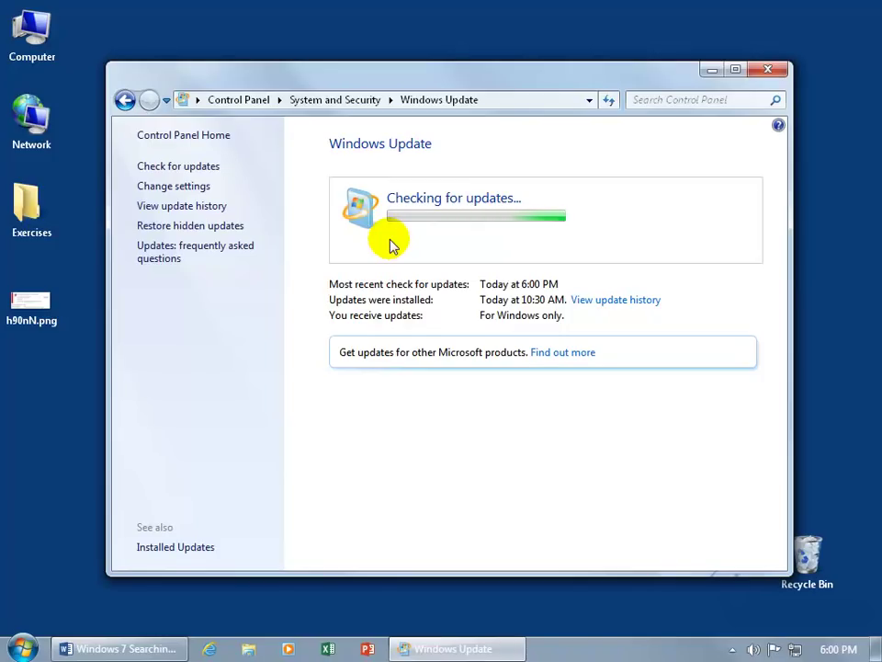
{"action": "double_click", "coordinate": [37, 300]}
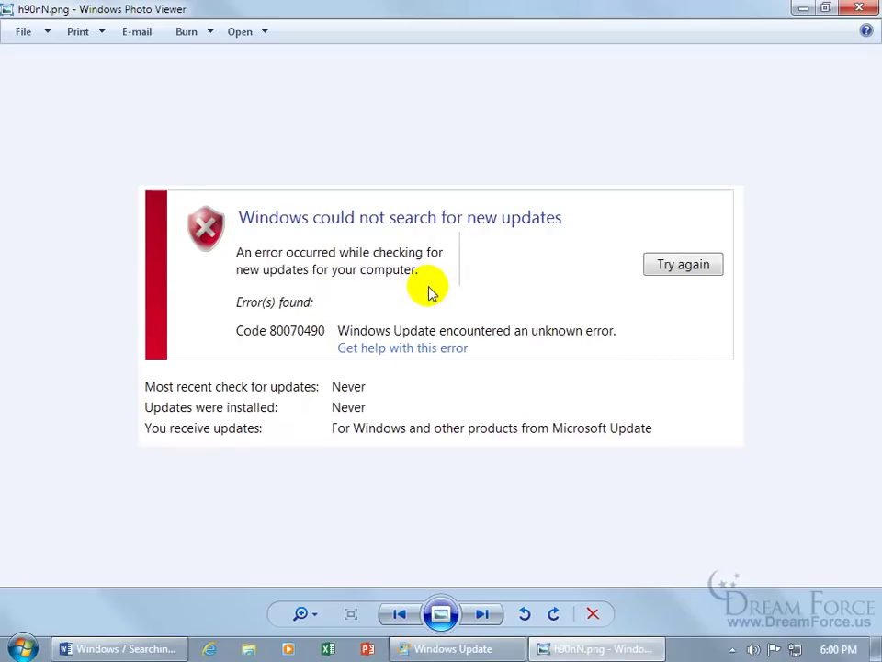
{"action": "left_click", "coordinate": [853, 9]}
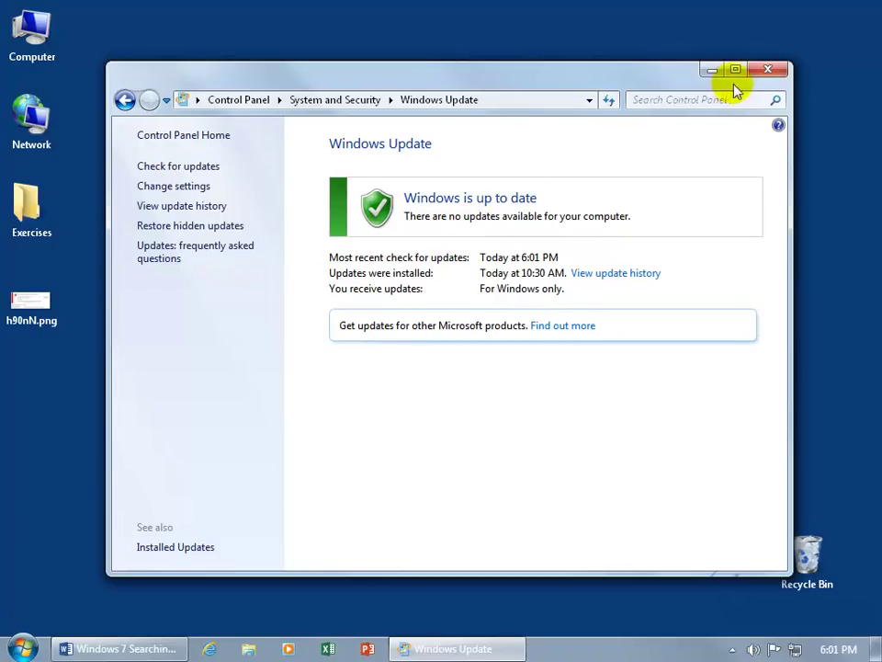
{"action": "left_click", "coordinate": [766, 71]}
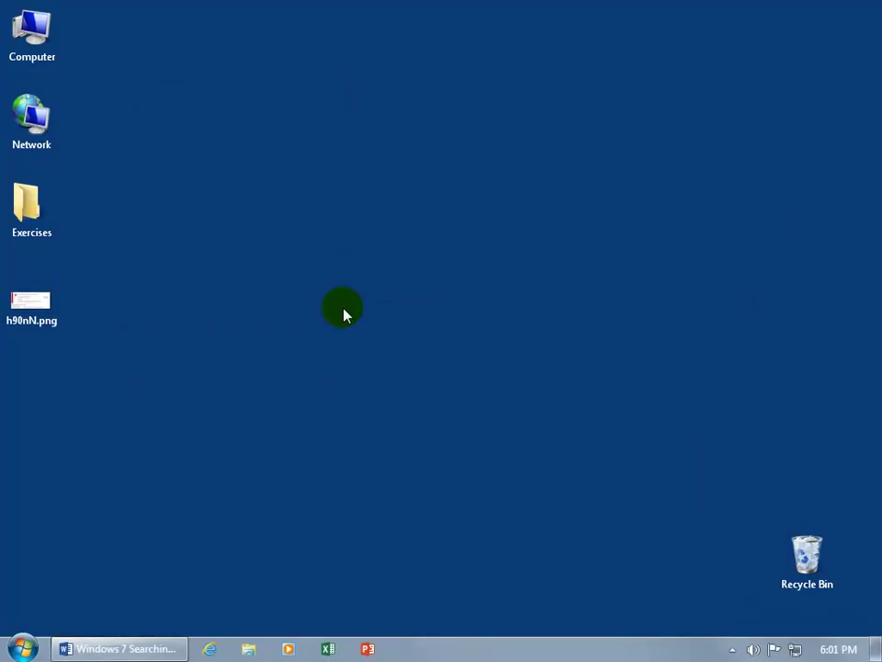
Step: Search the computer for "services", open the Services console and maximize its window
{"action": "left_click", "coordinate": [25, 648]}
{"action": "left_click", "coordinate": [79, 612]}
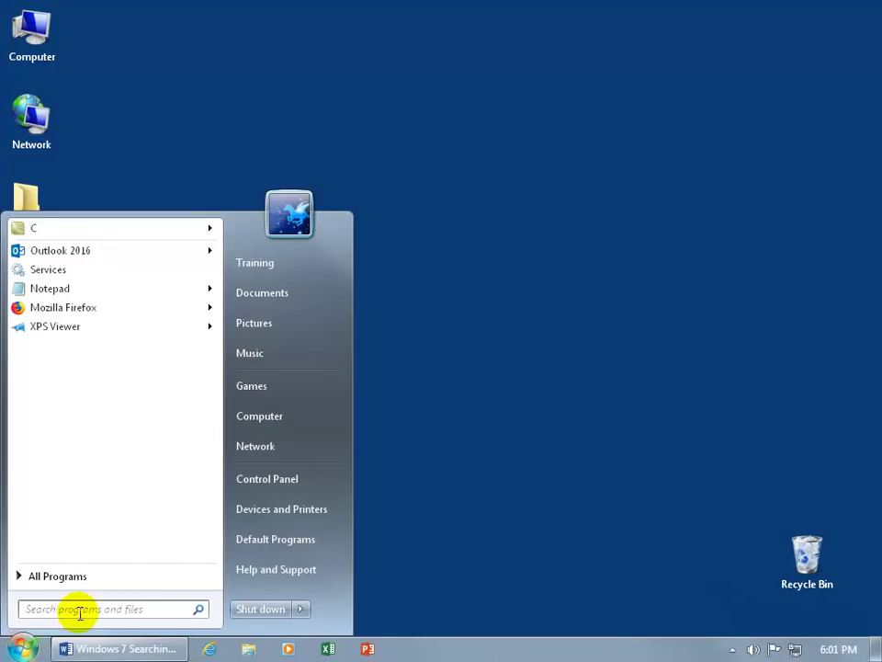
{"action": "type", "text": "services"}
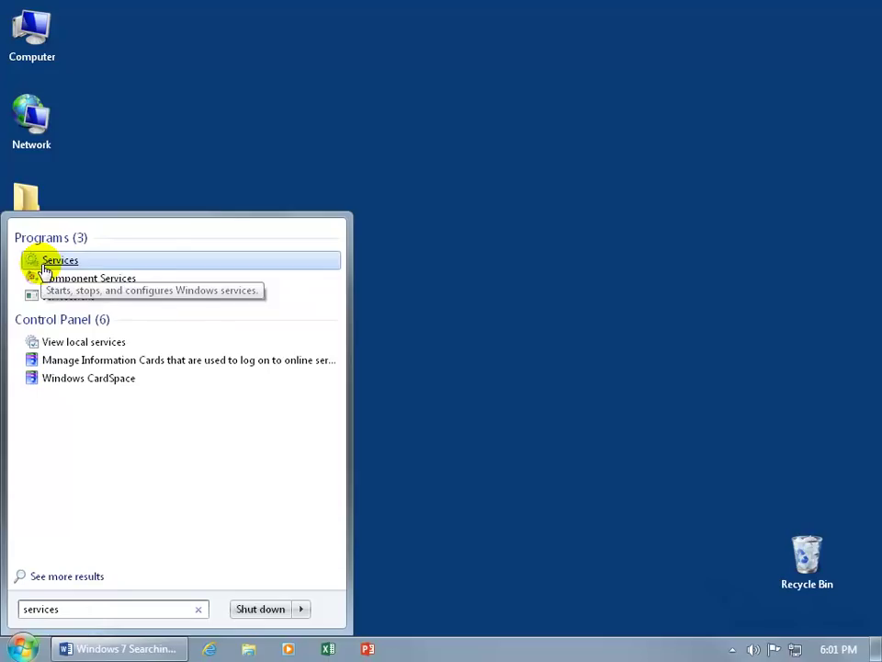
{"action": "left_click", "coordinate": [60, 263]}
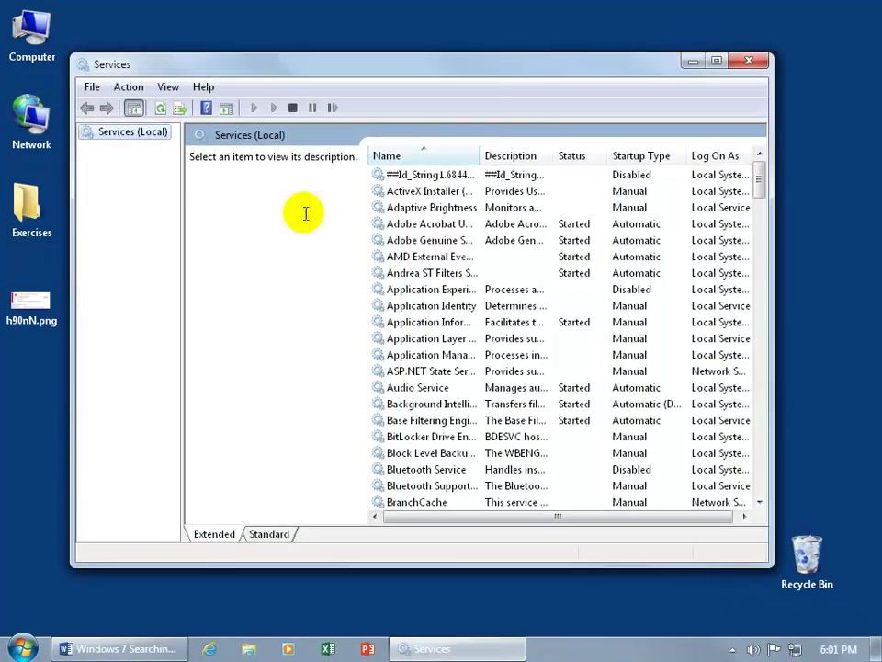
{"action": "left_click", "coordinate": [715, 61]}
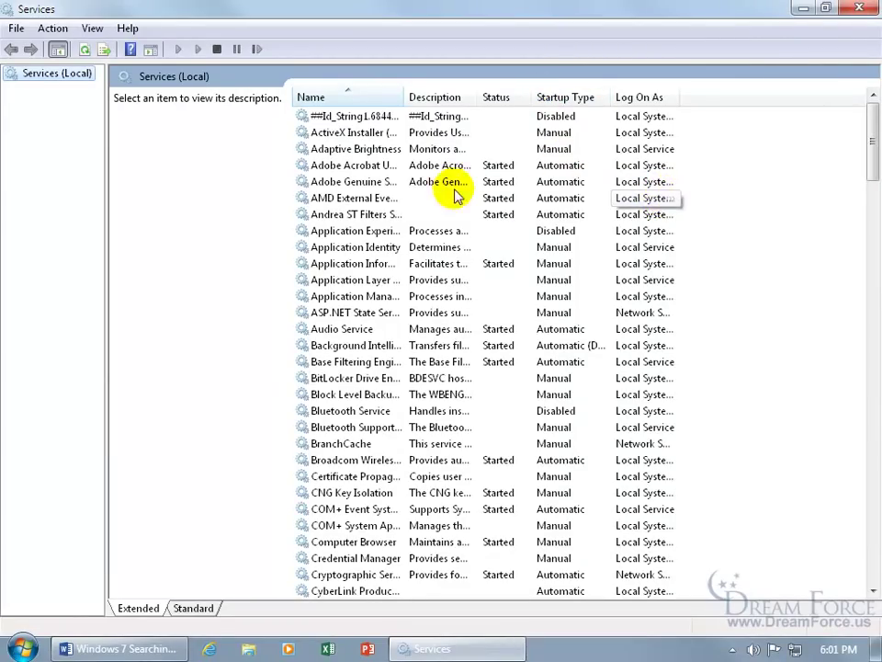
Step: Stop and restart the Windows Update service through its properties, and close the Services console
{"action": "left_click_drag", "start_coordinate": [870, 142], "coordinate": [875, 552]}
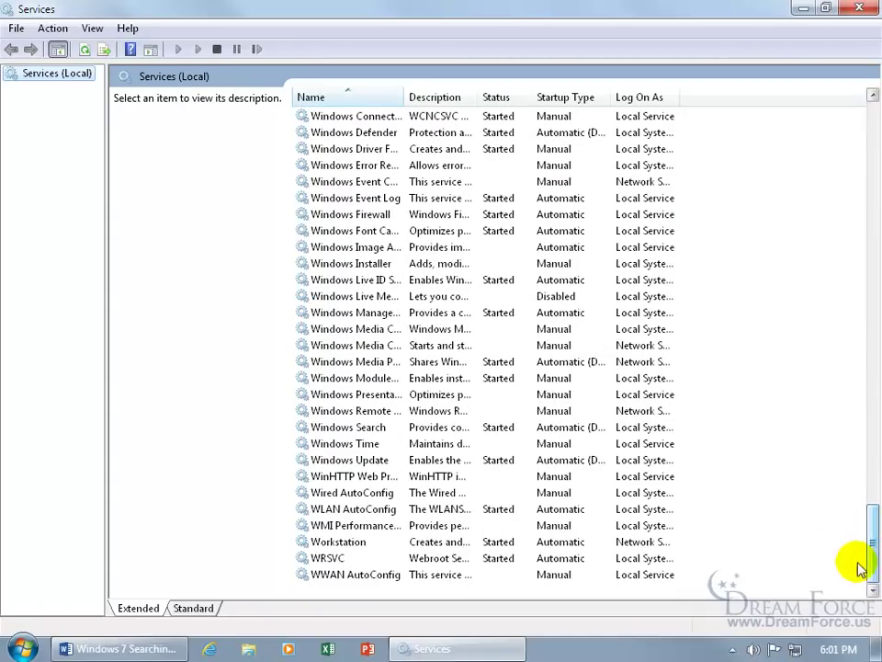
{"action": "left_click", "coordinate": [340, 462]}
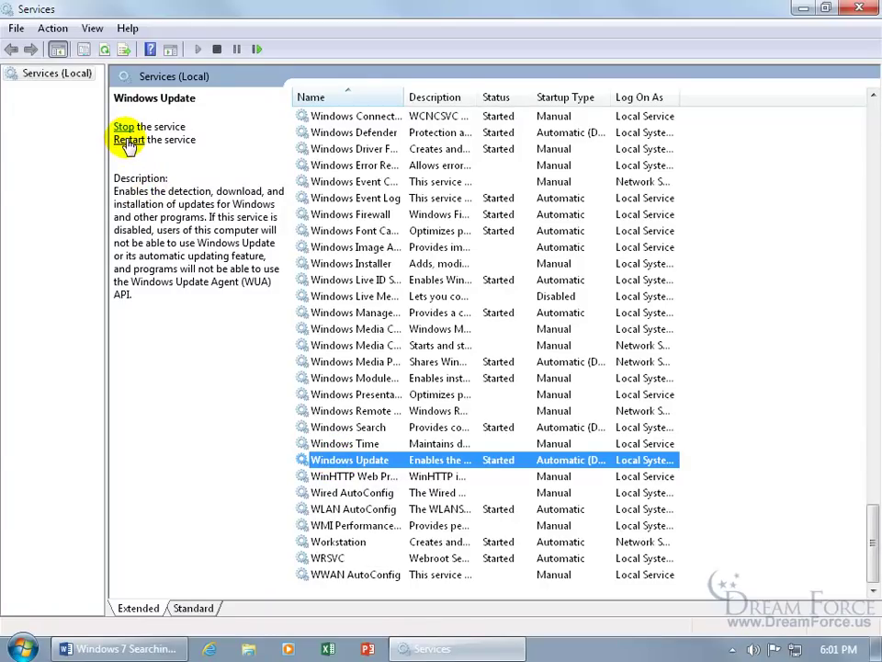
{"action": "double_click", "coordinate": [382, 466]}
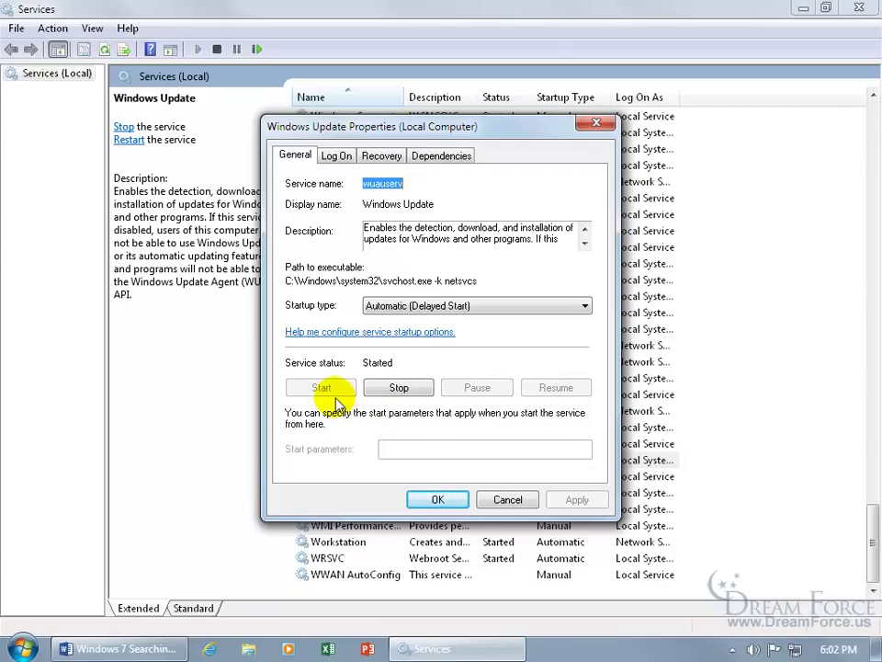
{"action": "left_click", "coordinate": [397, 387]}
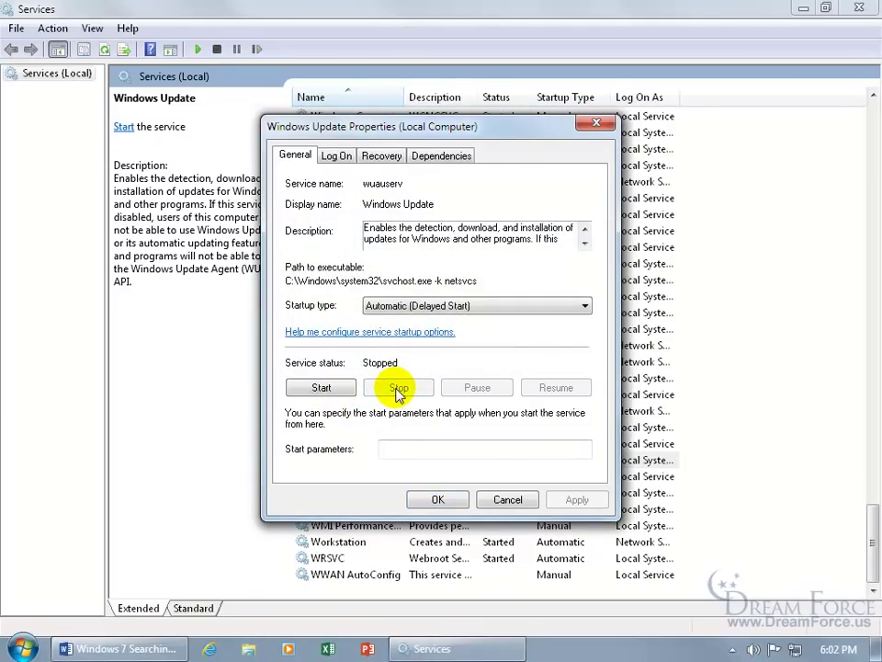
{"action": "left_click", "coordinate": [344, 390]}
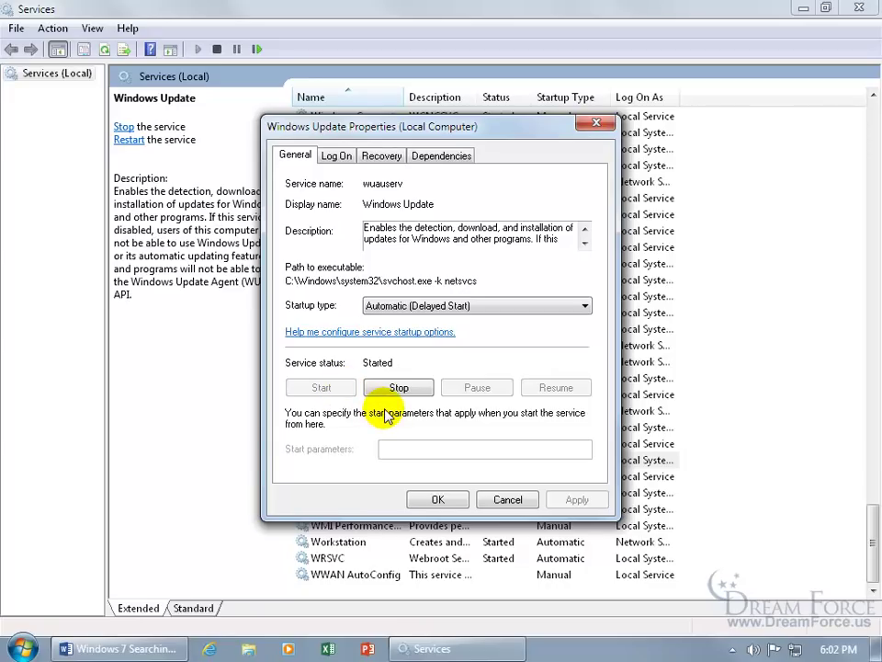
{"action": "left_click", "coordinate": [438, 499]}
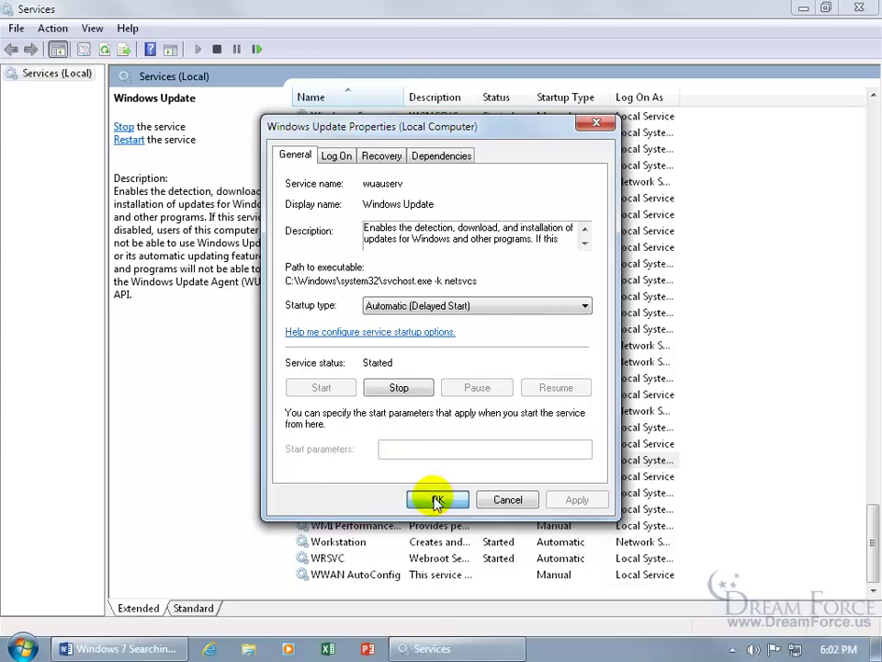
{"action": "key", "text": "alt+F4"}
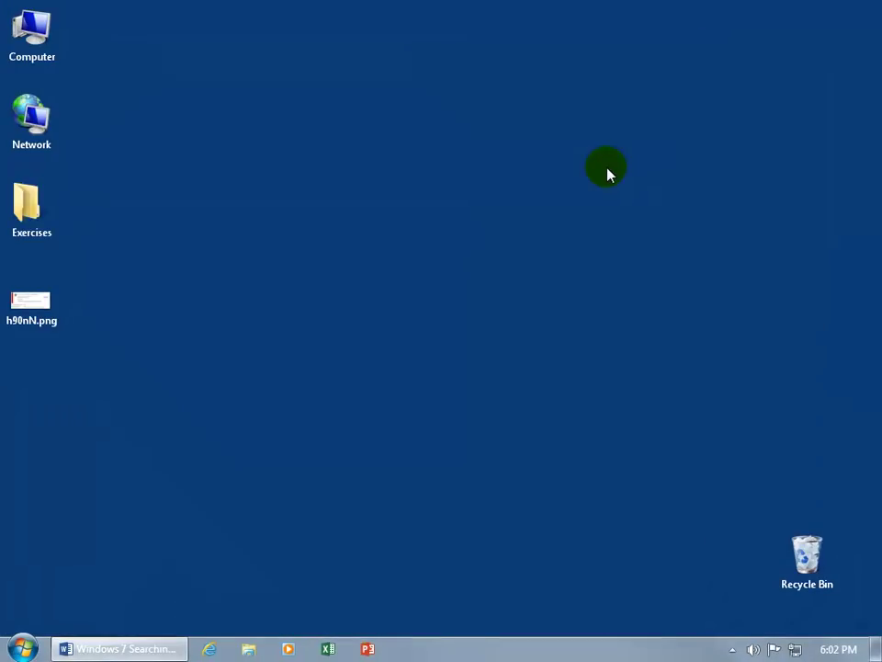
Step: Check for Windows updates from the System and Security section of Control Panel and close the window
{"action": "left_click", "coordinate": [23, 647]}
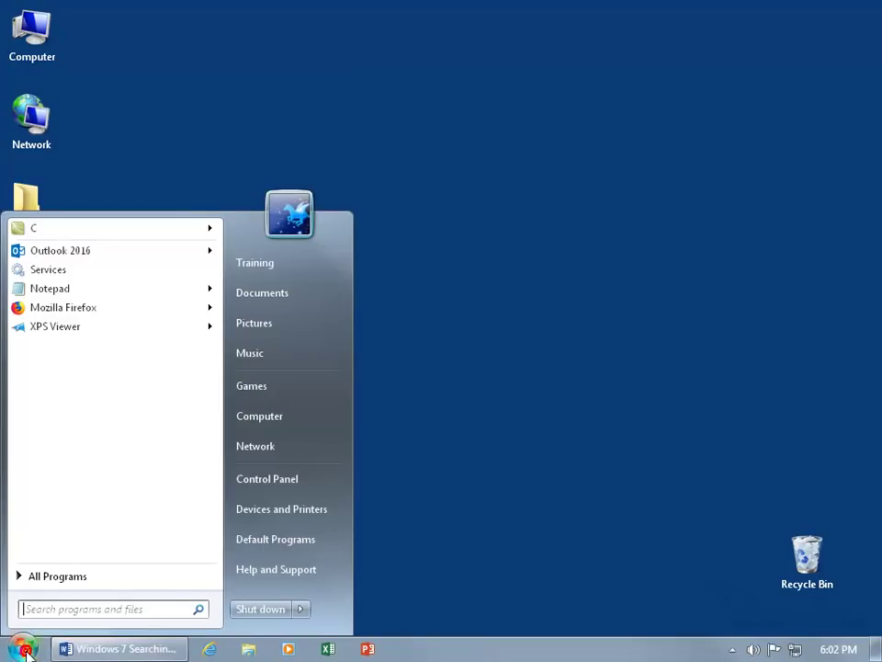
{"action": "left_click", "coordinate": [274, 479]}
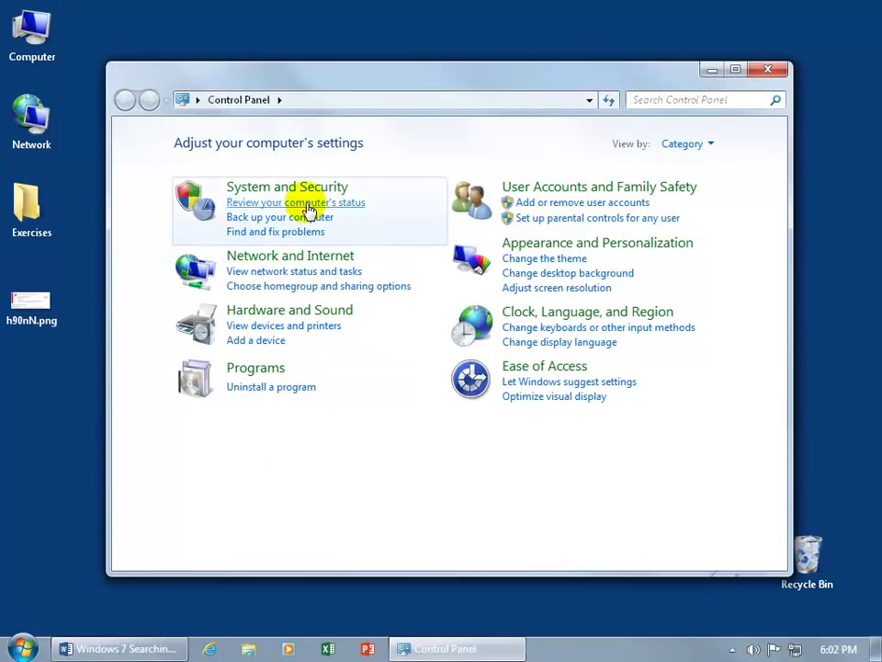
{"action": "left_click", "coordinate": [309, 190]}
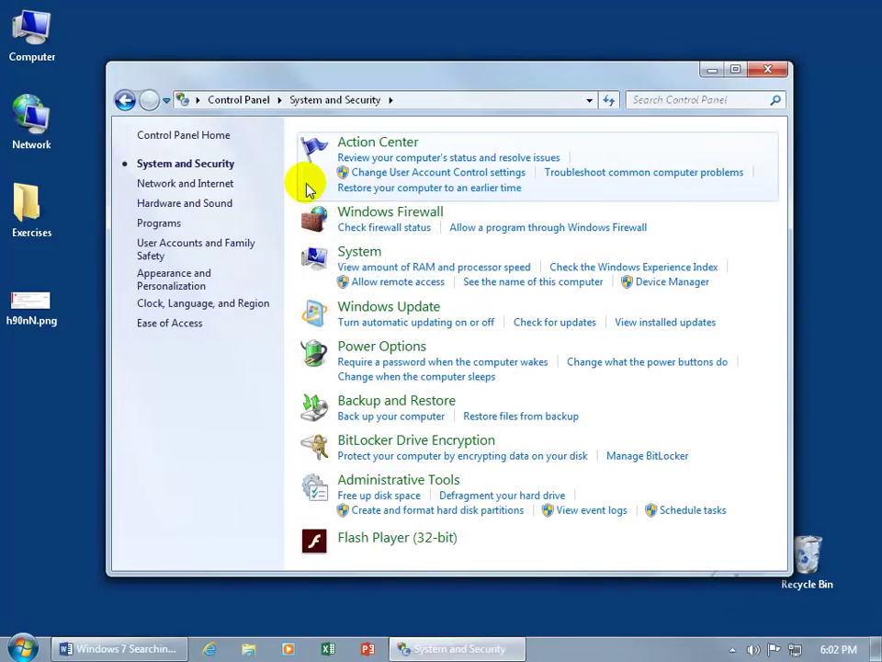
{"action": "left_click", "coordinate": [571, 327]}
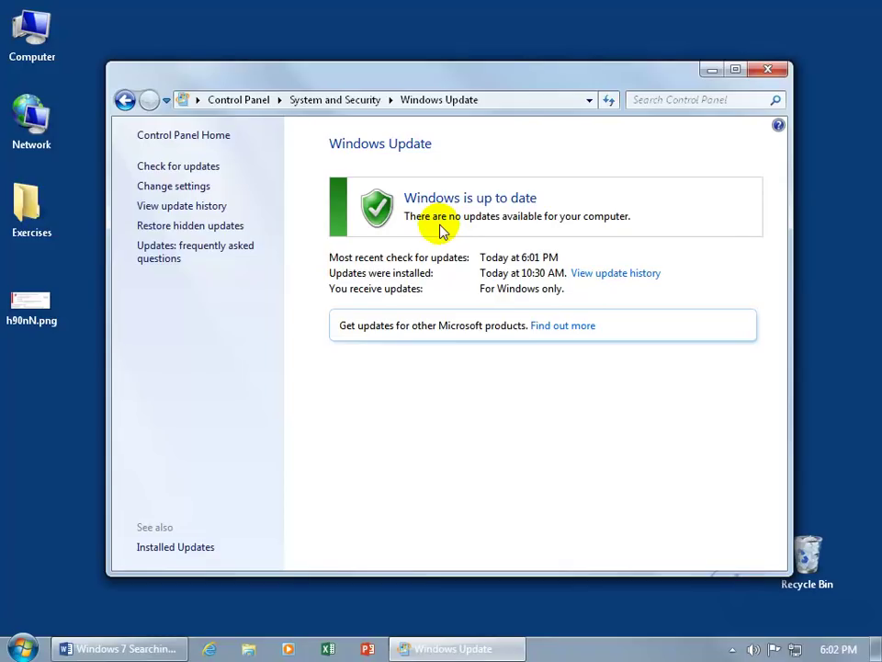
{"action": "left_click", "coordinate": [201, 173]}
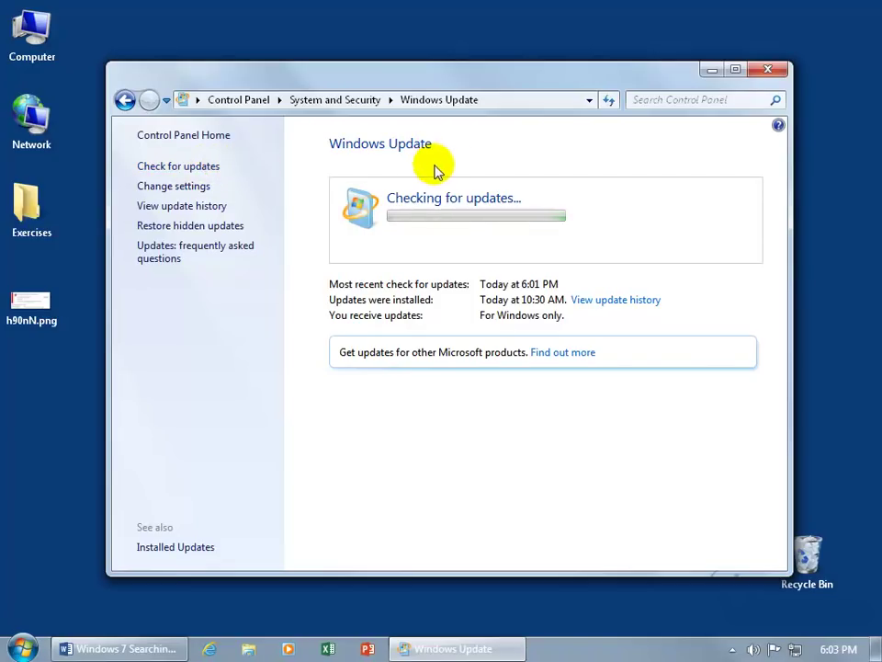
{"action": "left_click", "coordinate": [767, 70]}
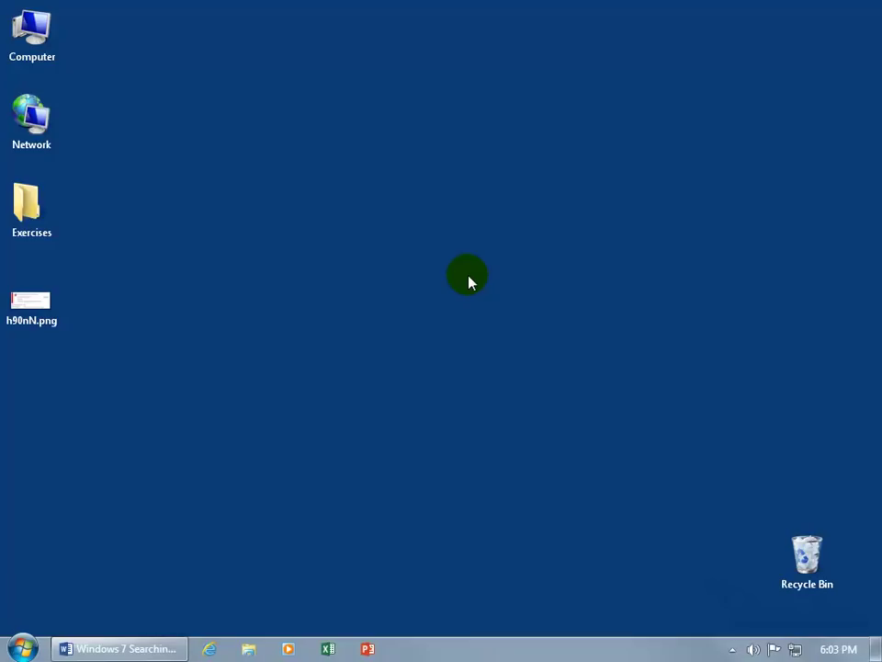
Step: Open the computer's system properties in a maximized window and examine the Windows edition and system type
{"action": "left_click", "coordinate": [23, 646]}
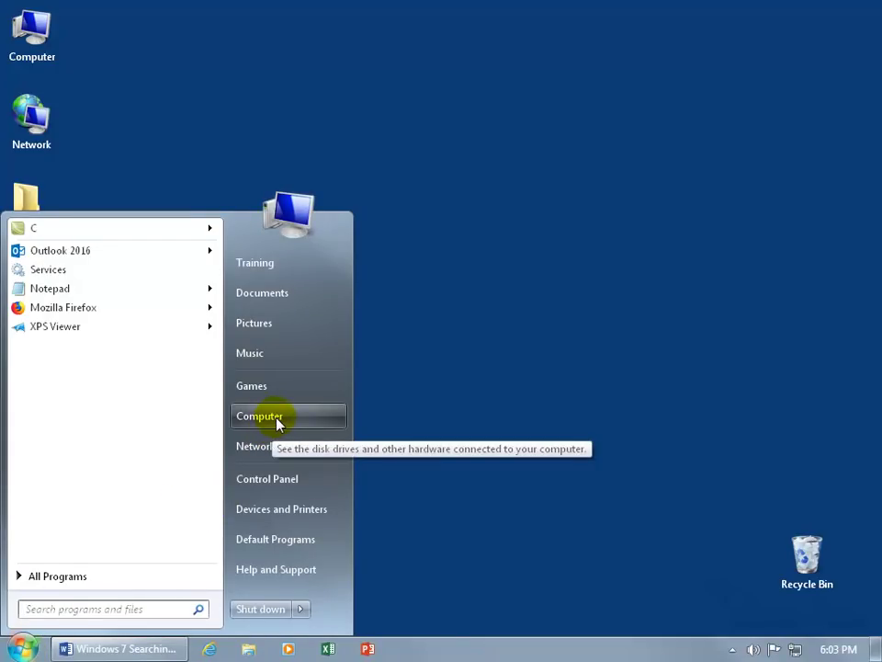
{"action": "right_click", "coordinate": [276, 419]}
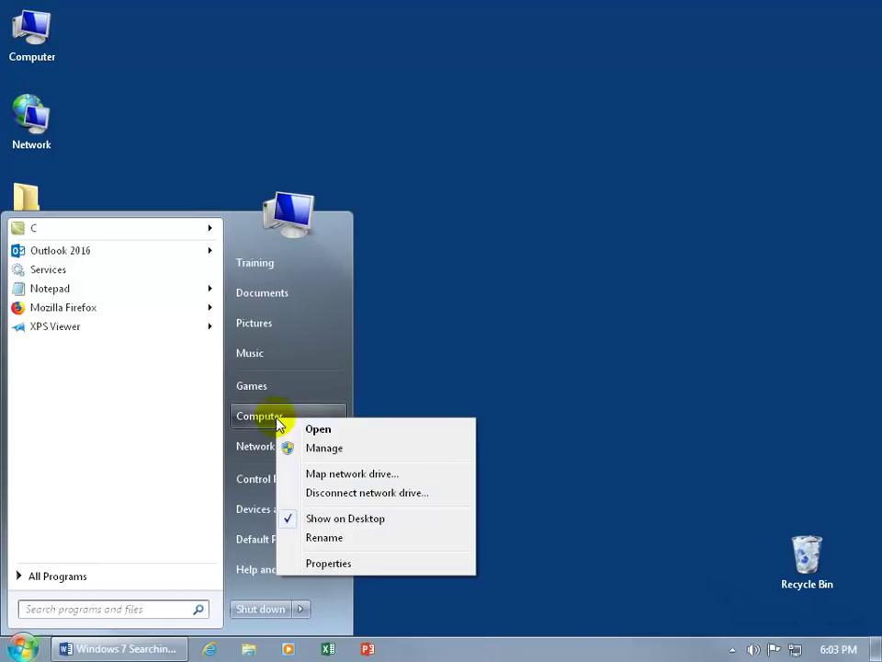
{"action": "left_click", "coordinate": [338, 564]}
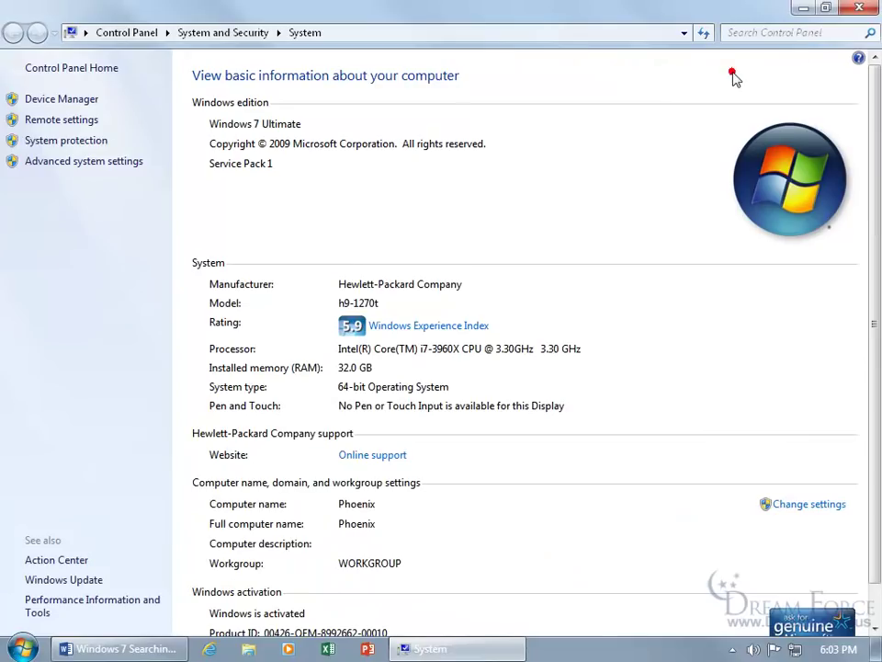
{"action": "left_click", "coordinate": [735, 69]}
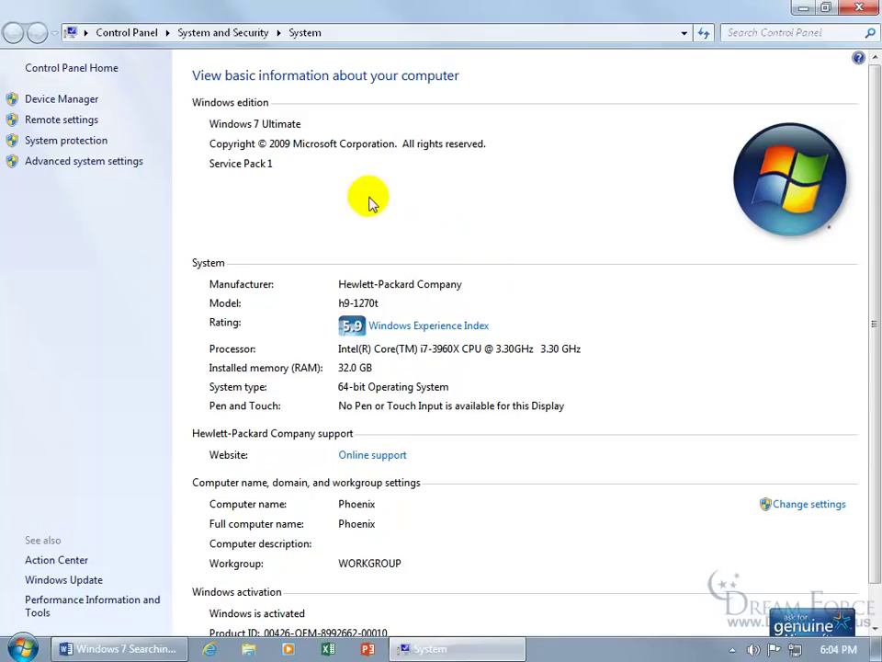
Step: Set Windows Update's important updates option to "Never check for updates (not recommended)" and save the setting
{"action": "left_click", "coordinate": [219, 35]}
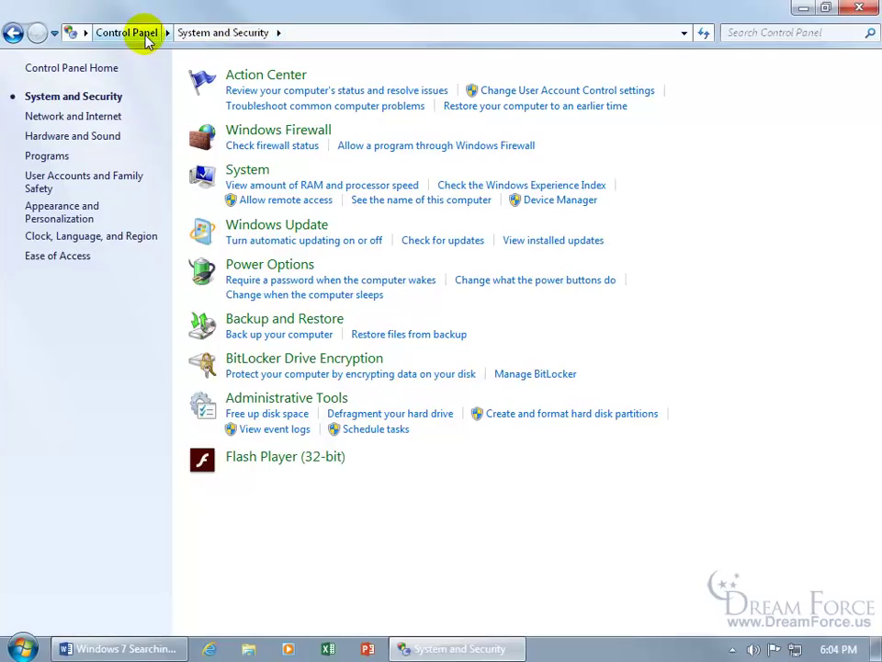
{"action": "left_click", "coordinate": [330, 243]}
{"action": "left_click", "coordinate": [332, 197]}
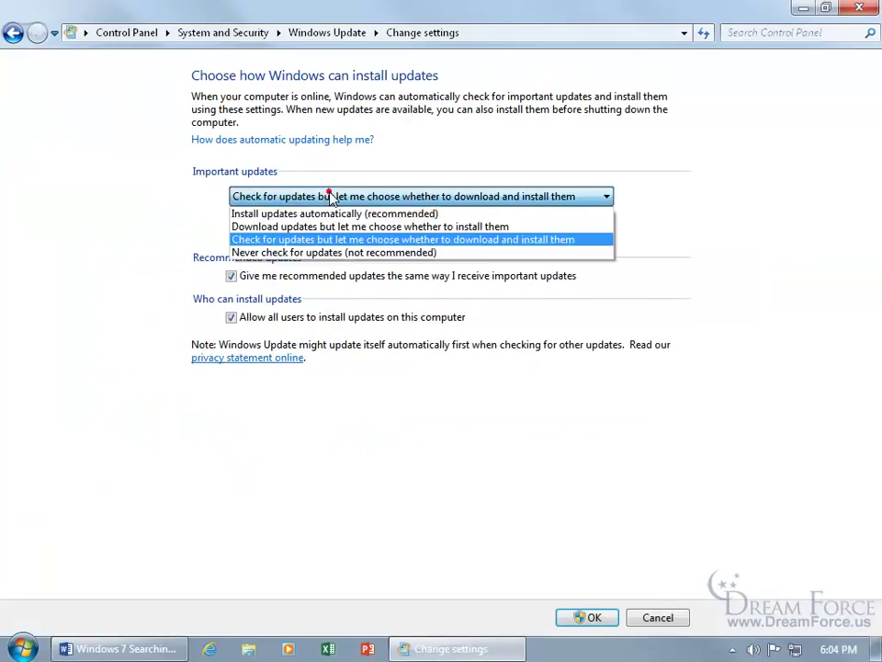
{"action": "left_click", "coordinate": [323, 252]}
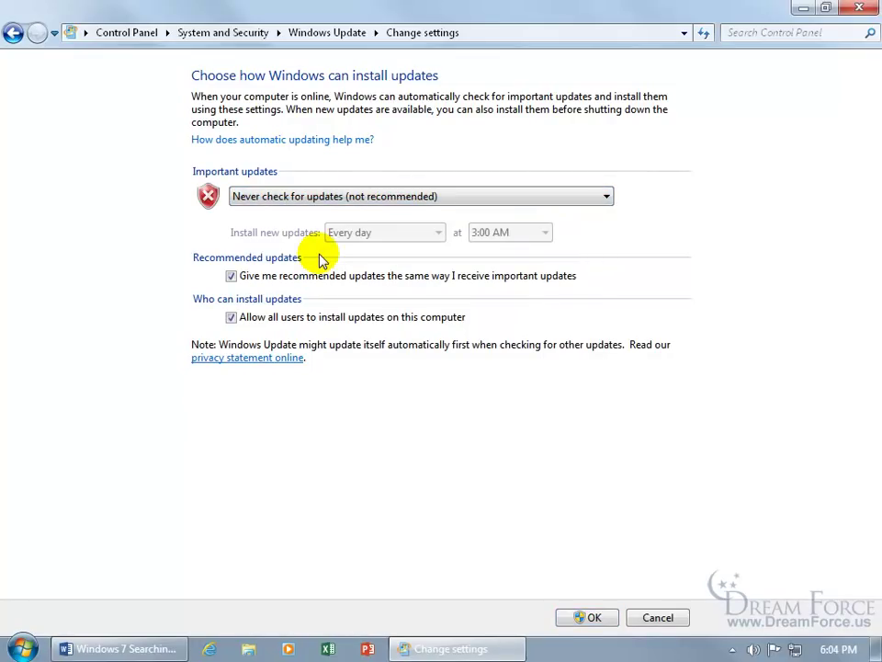
{"action": "left_click", "coordinate": [587, 618]}
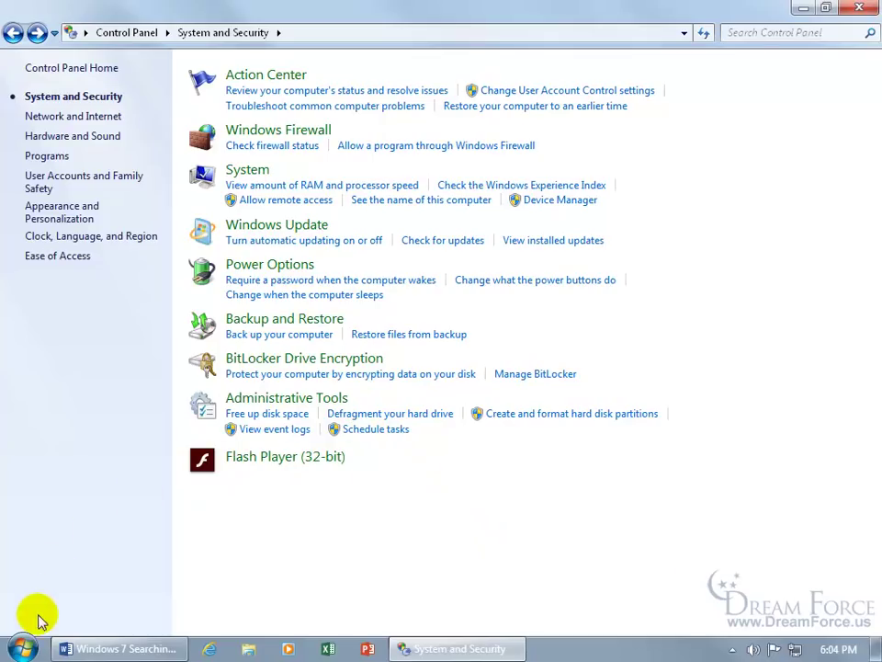
Step: Reopen the Services console by searching for "services" and maximize its window
{"action": "left_click", "coordinate": [23, 649]}
{"action": "type", "text": "services"}
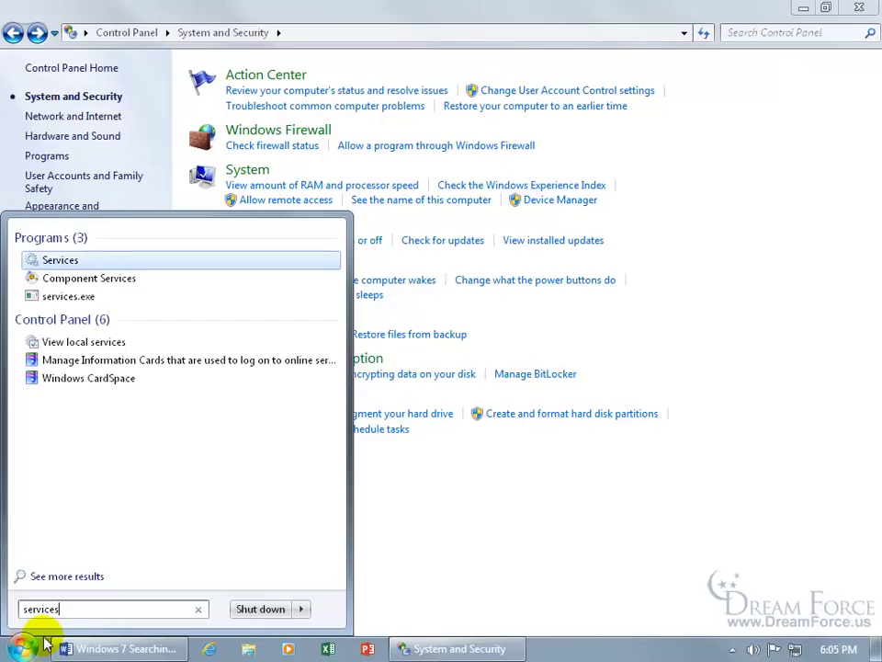
{"action": "left_click", "coordinate": [60, 261]}
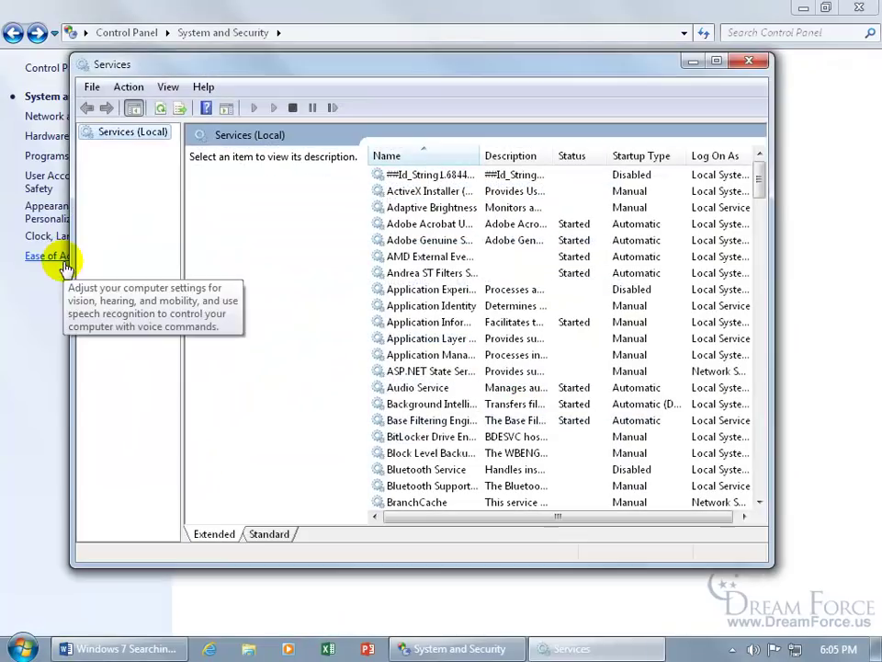
{"action": "left_click", "coordinate": [717, 61]}
Step: Open the properties of the Windows Update service and stop the service
{"action": "left_click_drag", "start_coordinate": [868, 112], "coordinate": [873, 547]}
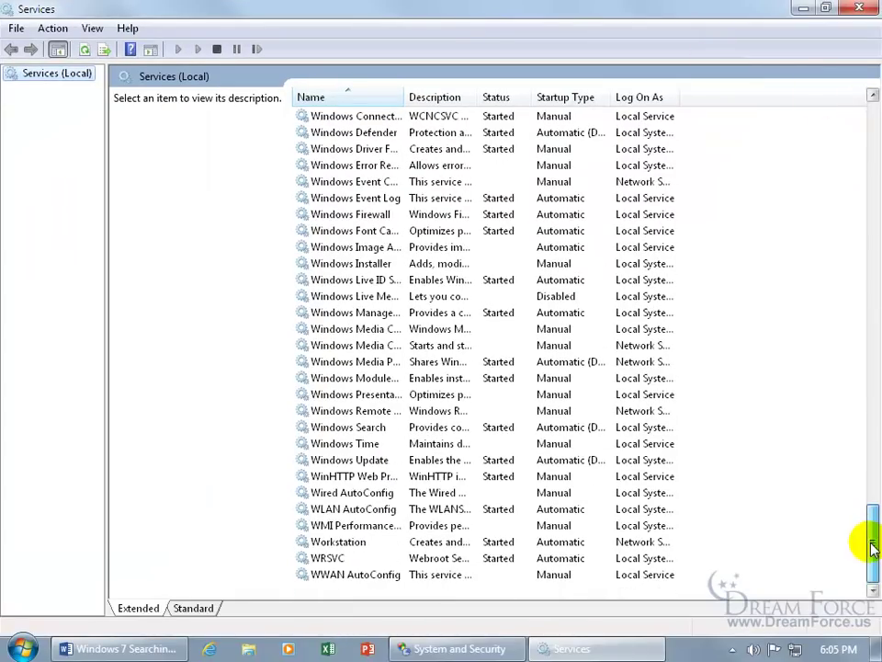
{"action": "left_click", "coordinate": [357, 462]}
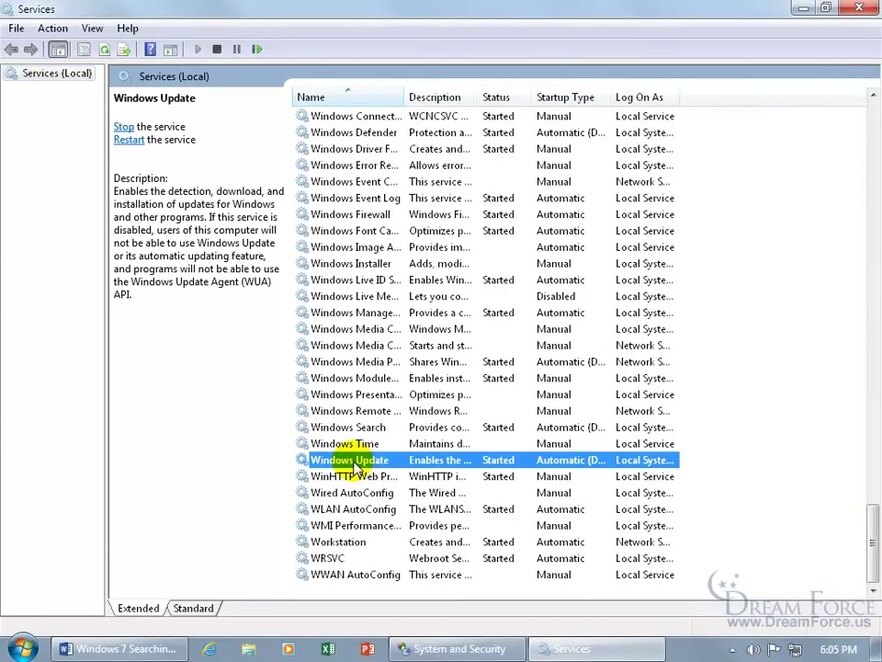
{"action": "double_click", "coordinate": [354, 462]}
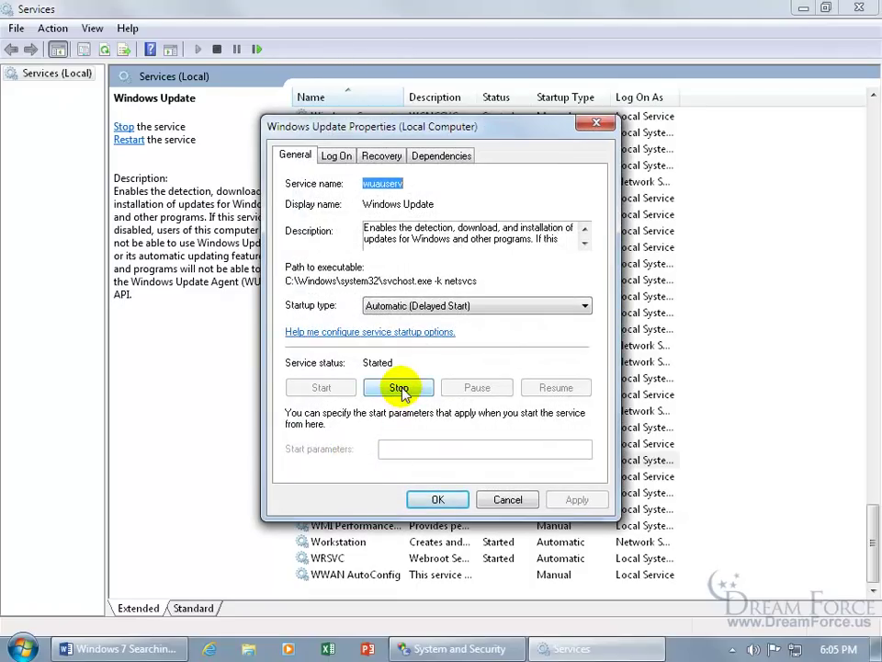
{"action": "left_click", "coordinate": [399, 388]}
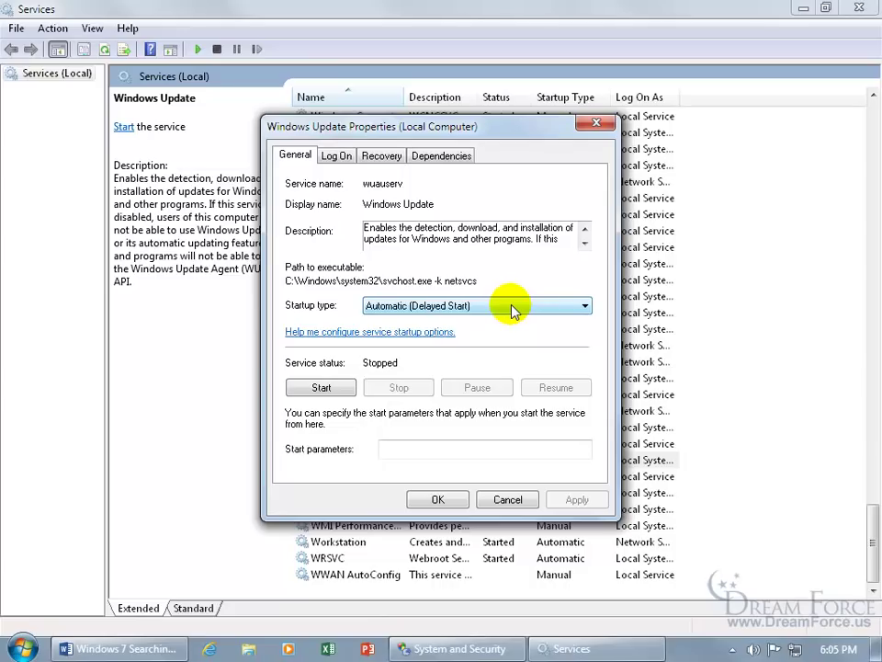
Step: Set the Windows Update service's startup type to Manual, apply the change and close its properties
{"action": "left_click", "coordinate": [512, 309]}
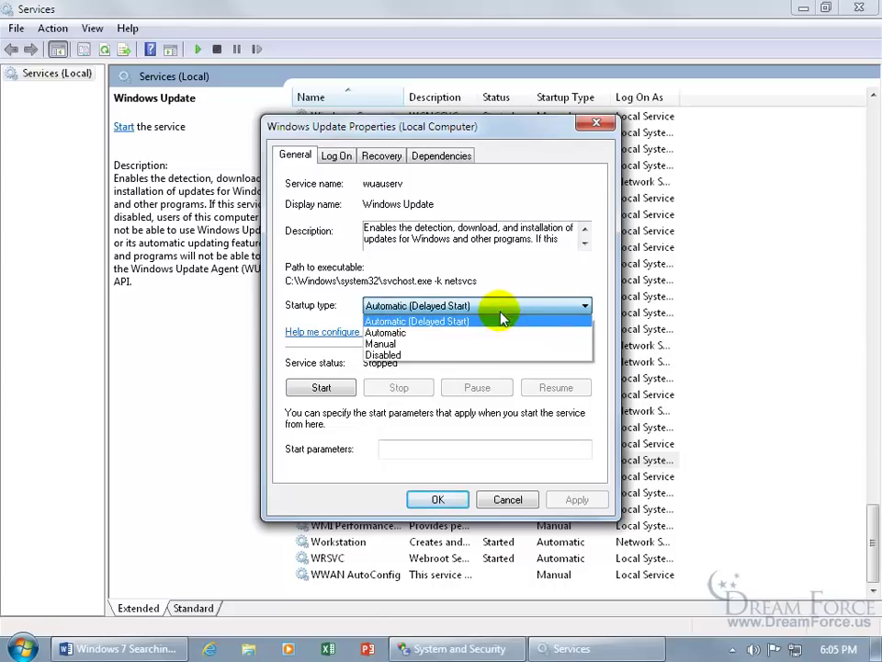
{"action": "left_click", "coordinate": [415, 343]}
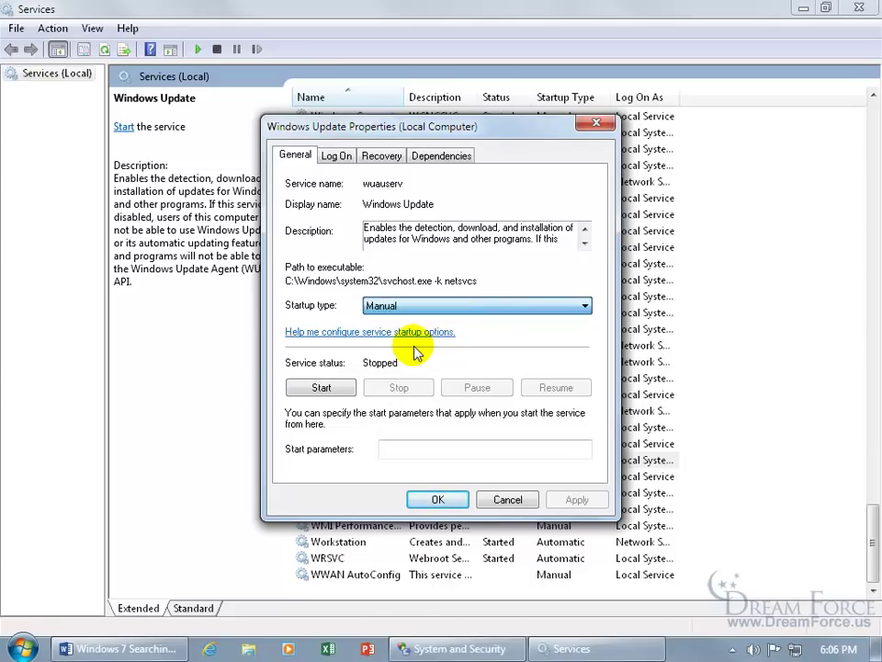
{"action": "left_click", "coordinate": [570, 502]}
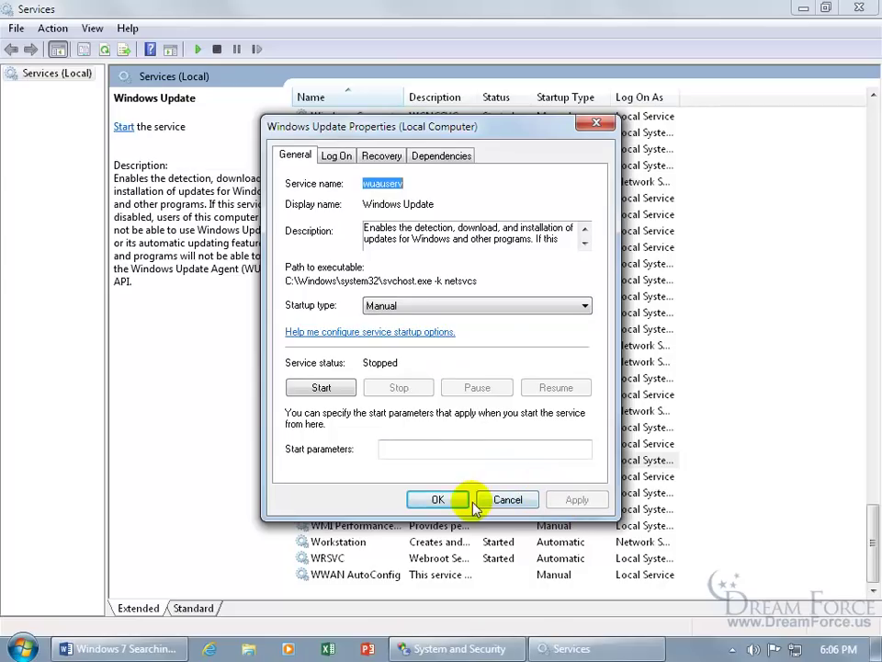
{"action": "left_click", "coordinate": [443, 501]}
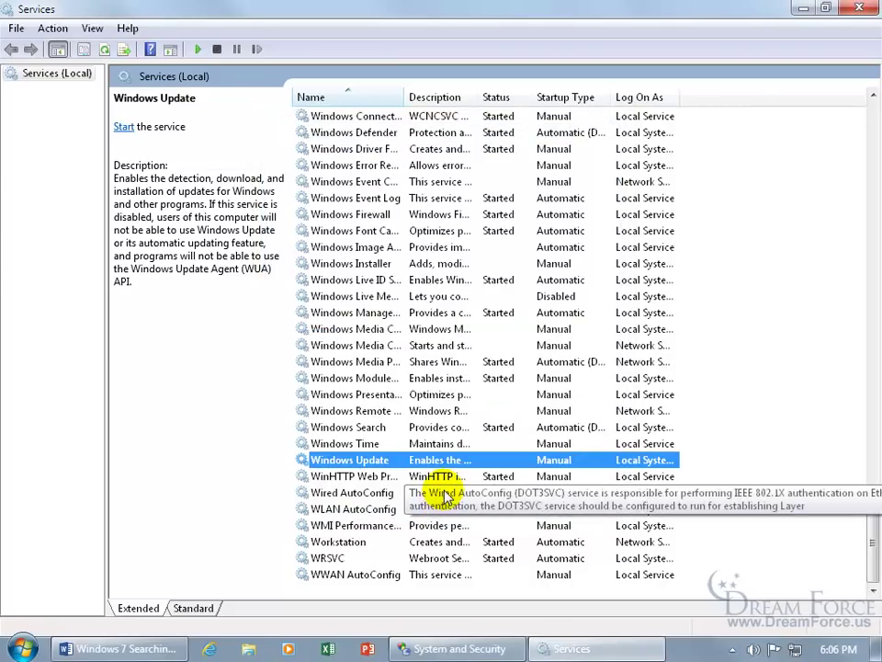
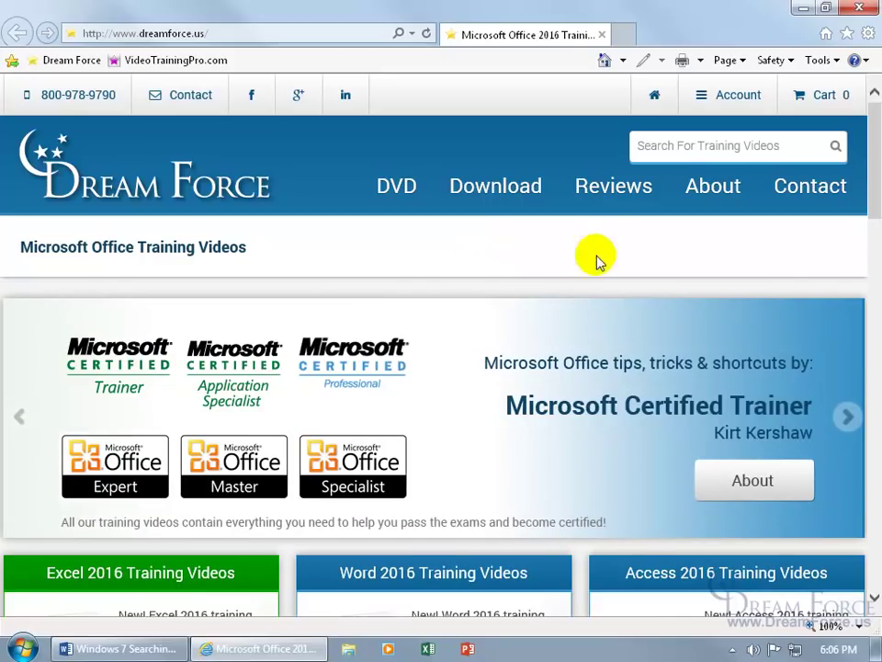
{"action": "left_click_drag", "start_coordinate": [872, 186], "coordinate": [875, 241]}
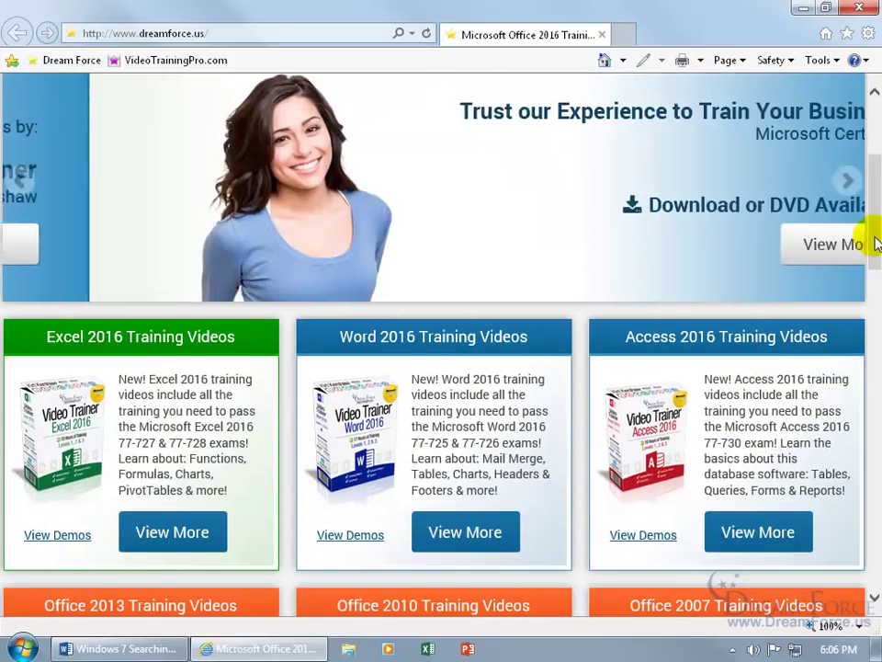
{"action": "left_click_drag", "start_coordinate": [875, 240], "coordinate": [868, 185]}
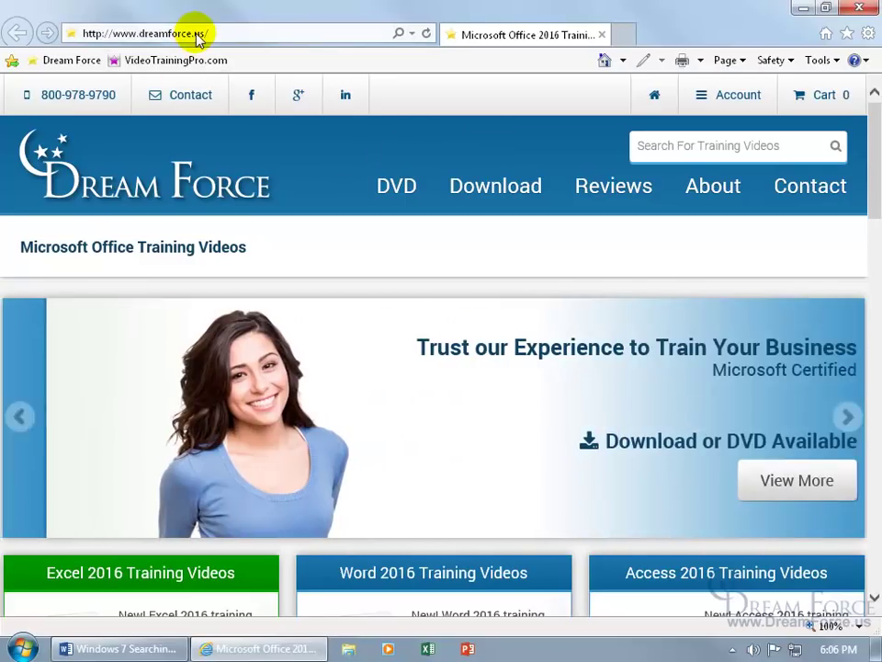
Step: Search the web for "microsoft catalog update"
{"action": "left_click", "coordinate": [196, 33]}
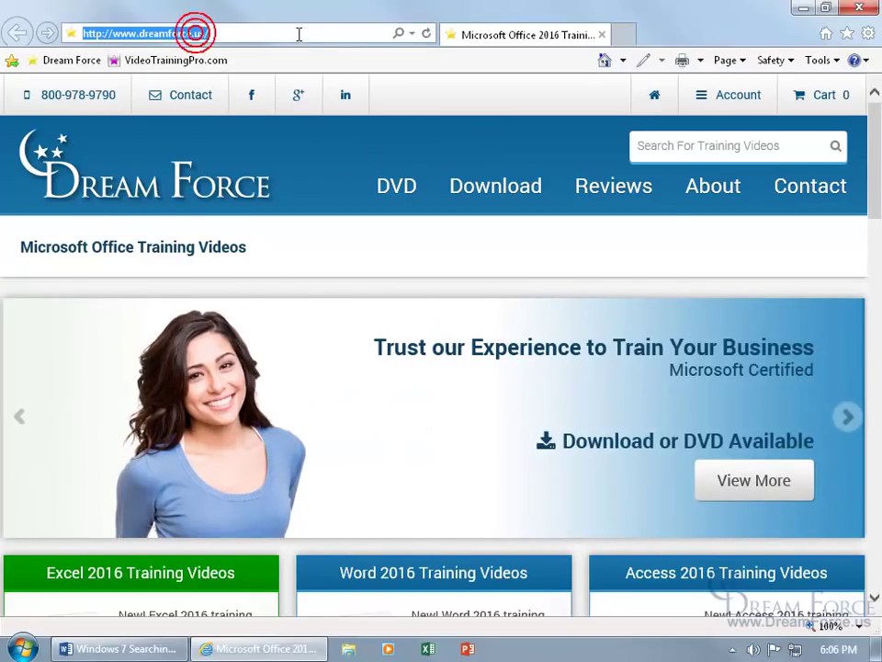
{"action": "type", "text": "mic"}
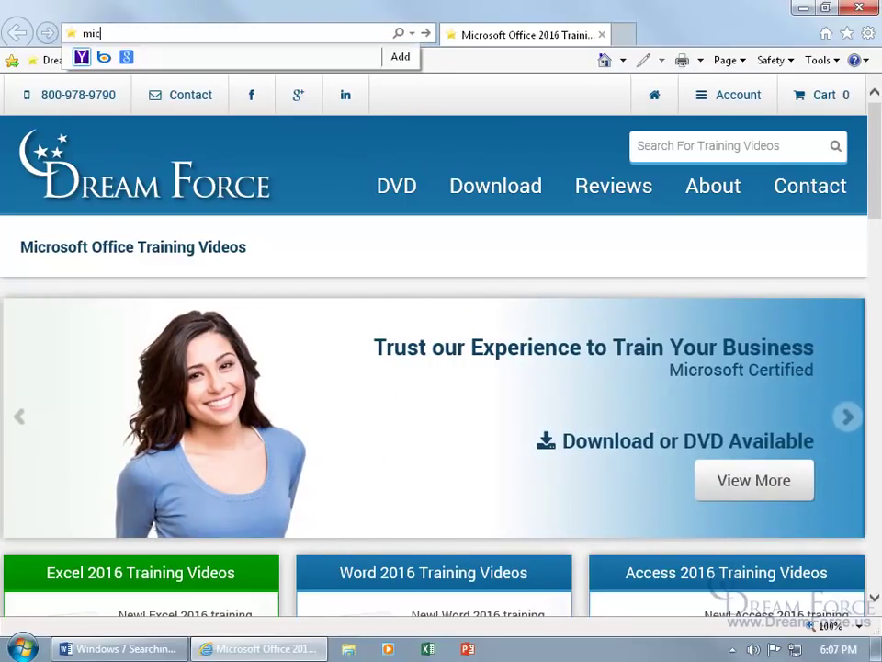
{"action": "type", "text": "rosoft catalog "}
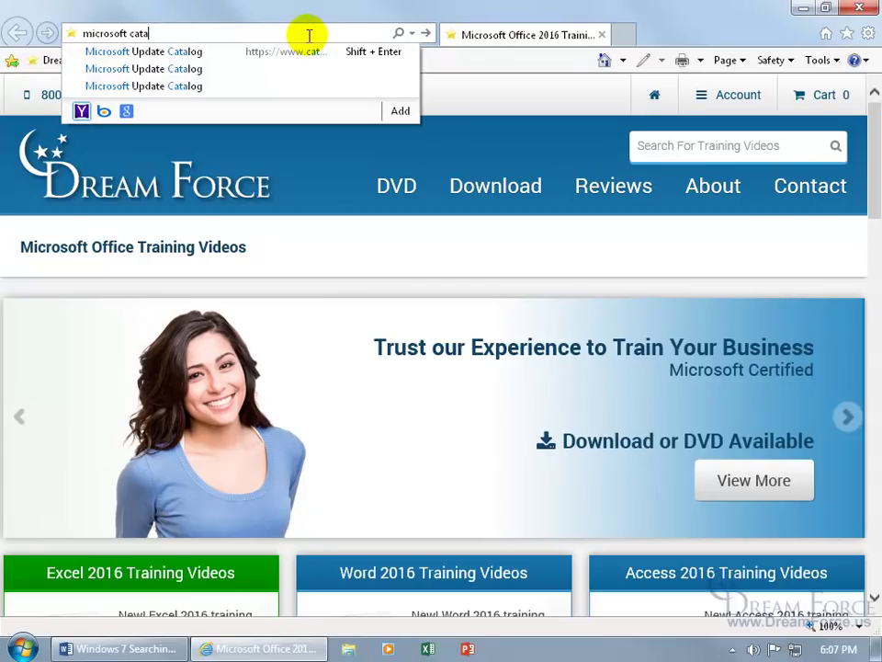
{"action": "type", "text": "update"}
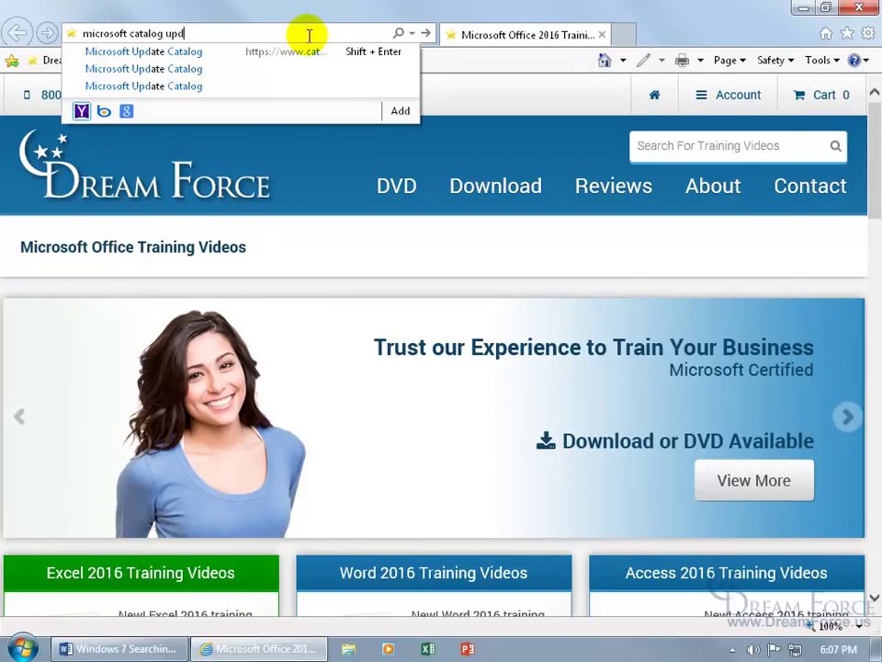
{"action": "key", "text": "Return"}
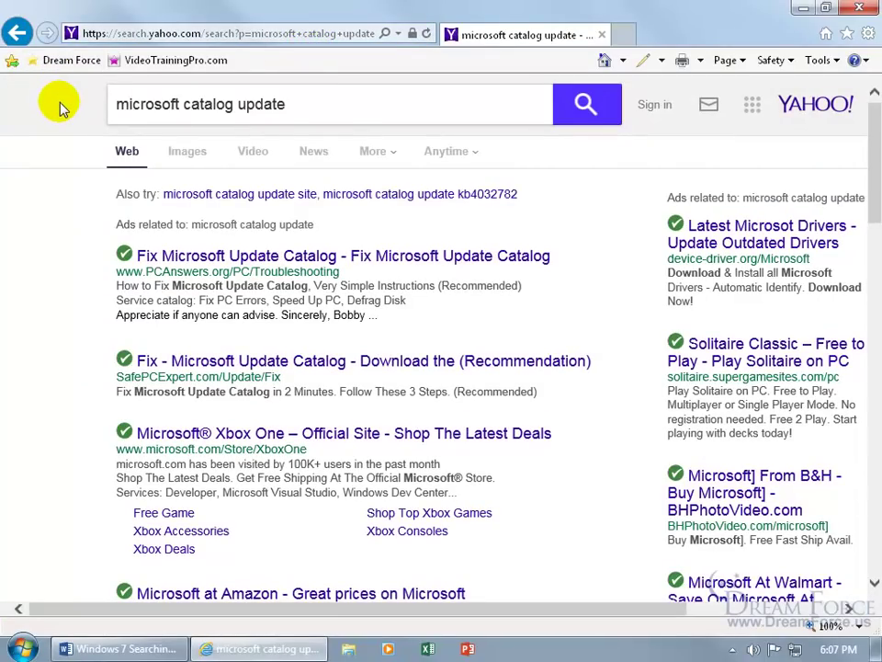
{"action": "scroll", "coordinate": [60, 108], "scroll_direction": "down", "scroll_amount": 3}
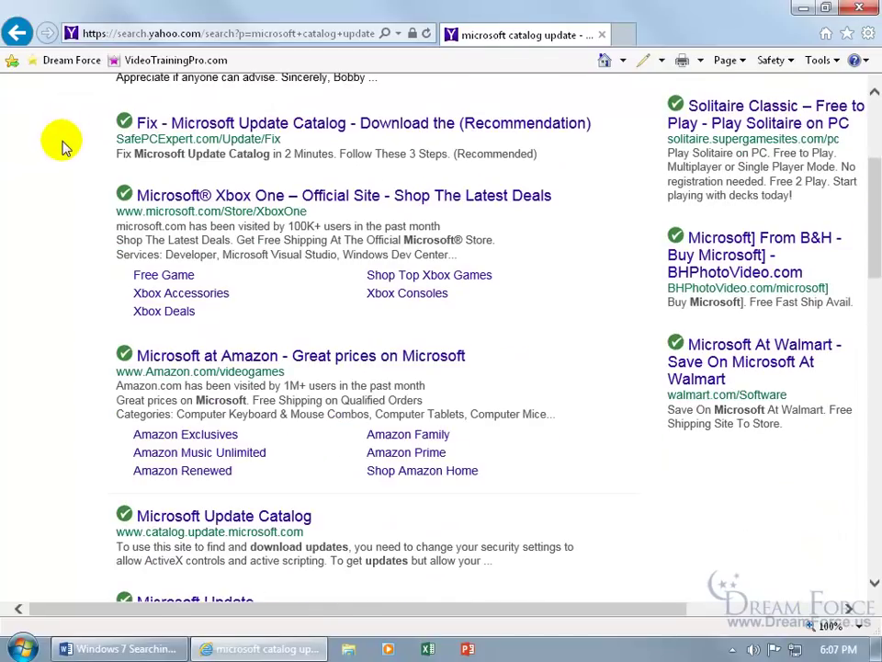
{"action": "scroll", "coordinate": [63, 136], "scroll_direction": "down", "scroll_amount": 2}
{"action": "scroll", "coordinate": [61, 266], "scroll_direction": "down", "scroll_amount": 2}
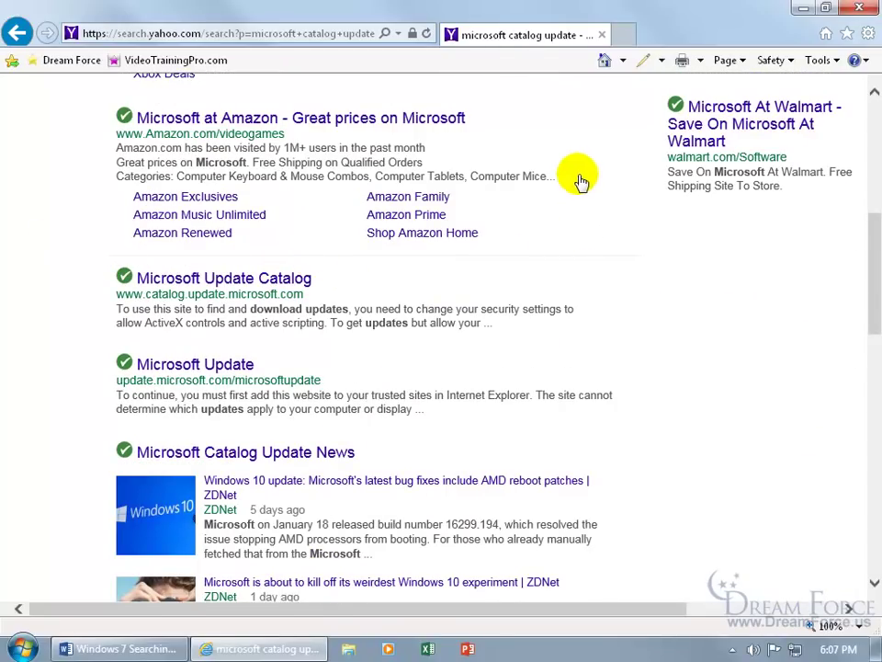
{"action": "scroll", "coordinate": [597, 275], "scroll_direction": "down", "scroll_amount": 2}
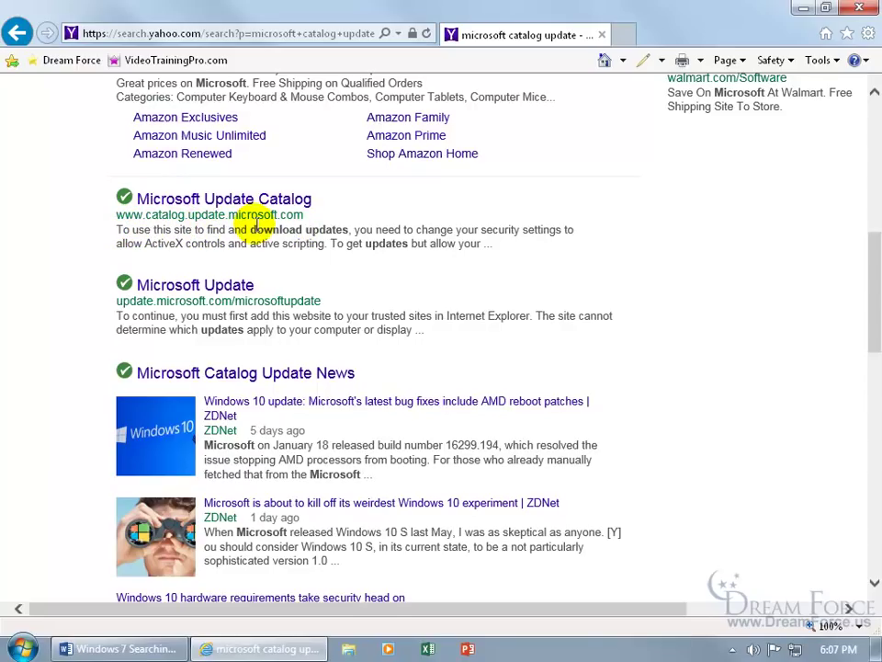
{"action": "left_click", "coordinate": [250, 199]}
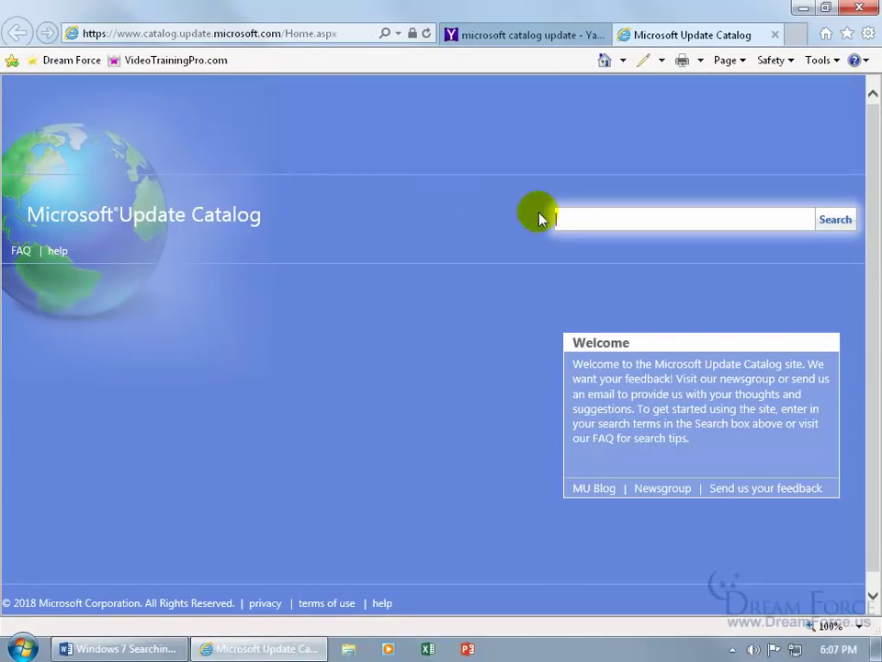
Step: Search the Microsoft Update Catalog for update 3020369
{"action": "left_click", "coordinate": [580, 218]}
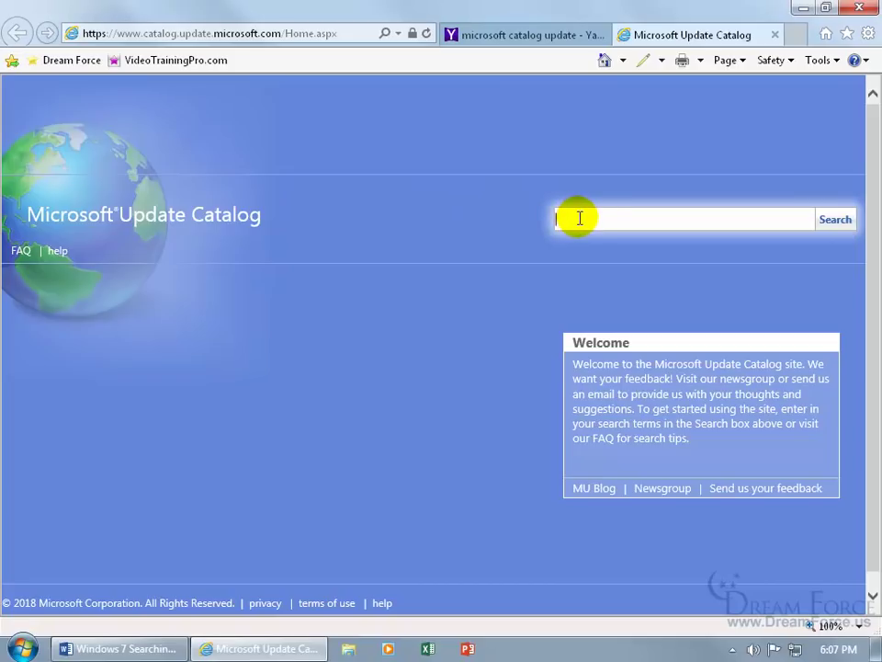
{"action": "type", "text": "3020369"}
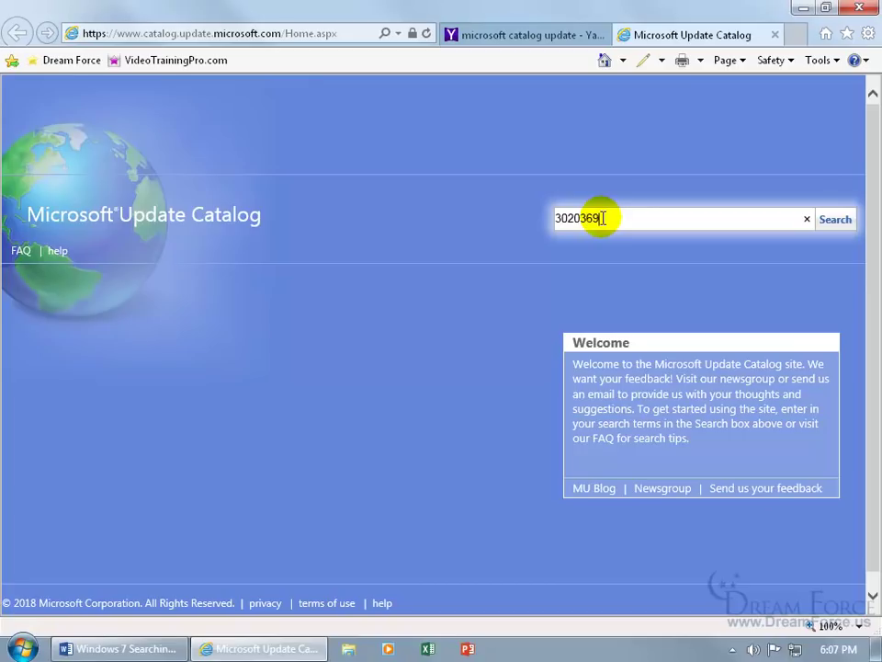
{"action": "key", "text": "Return"}
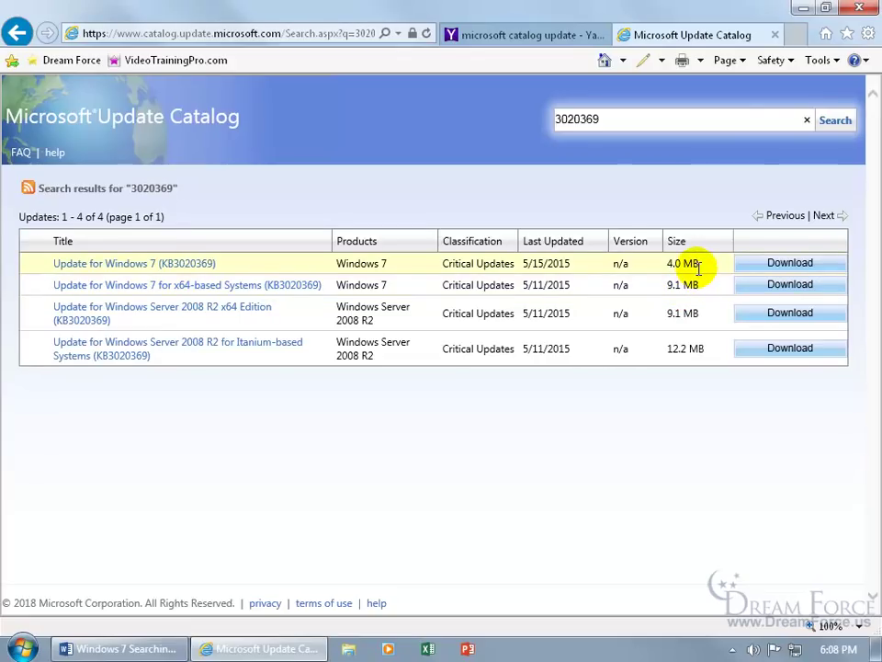
Step: Download the KB3020369 update for Windows 7 x64-based Systems and save the .msu file to the Desktop
{"action": "left_click", "coordinate": [781, 286]}
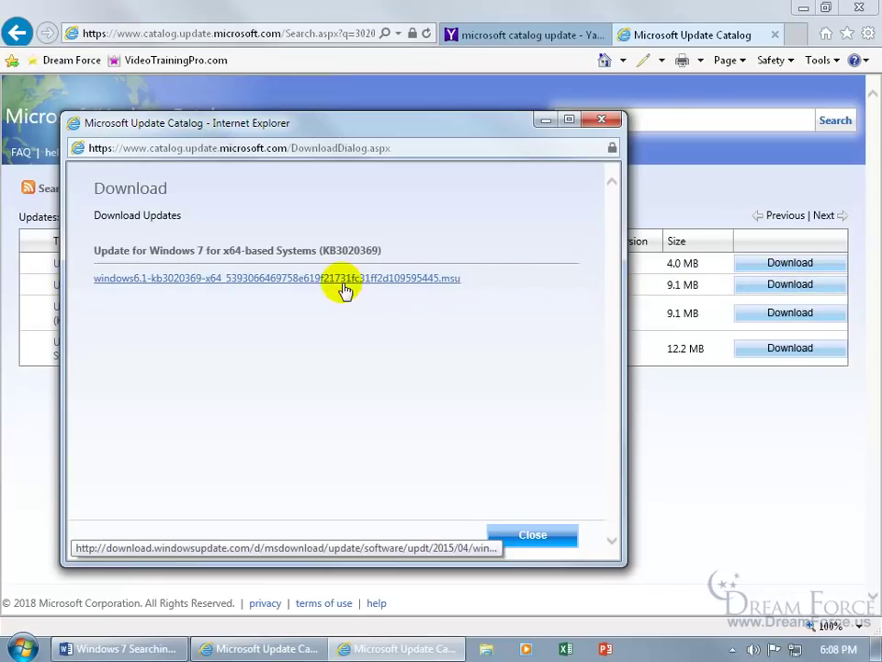
{"action": "left_click", "coordinate": [342, 284]}
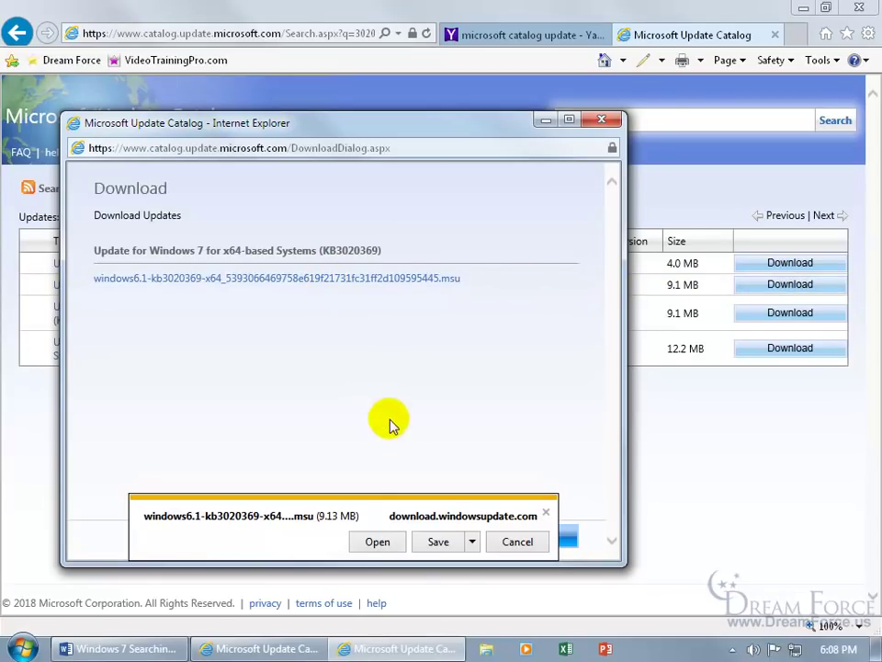
{"action": "left_click", "coordinate": [472, 542]}
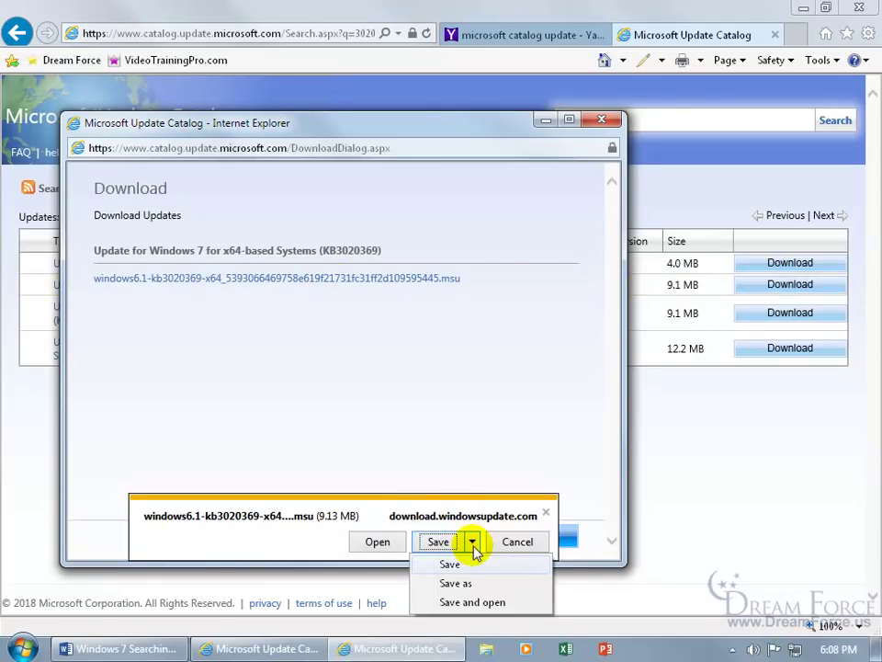
{"action": "left_click", "coordinate": [476, 583]}
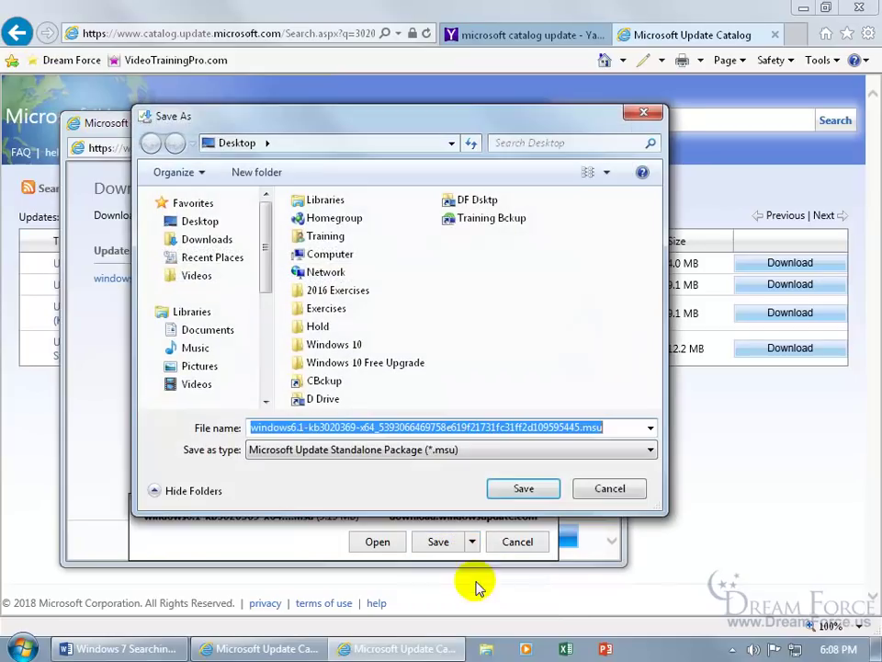
{"action": "left_click", "coordinate": [526, 490]}
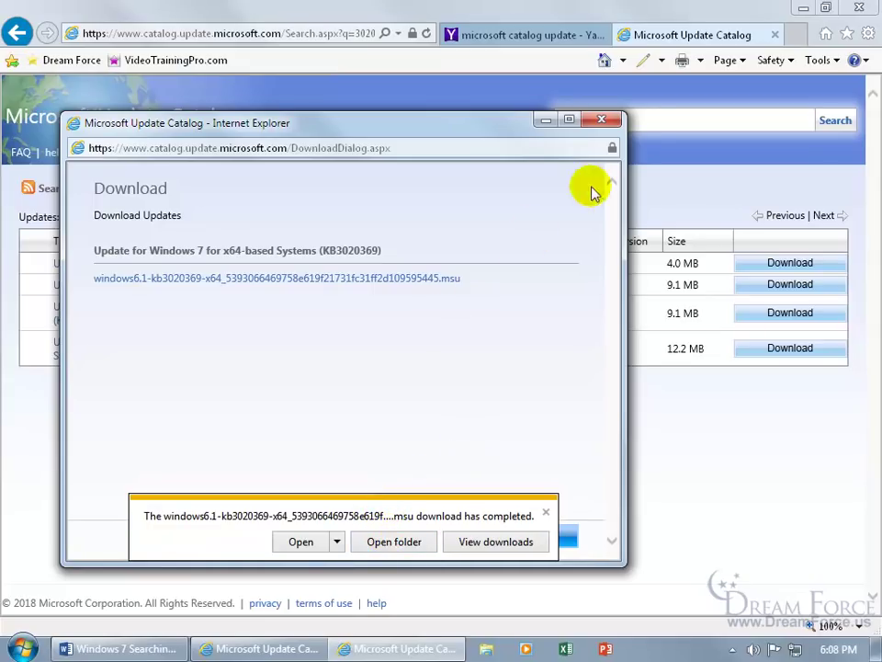
Step: Close the download window, the Update Catalog page and the web search results page
{"action": "left_click", "coordinate": [602, 120]}
{"action": "left_click", "coordinate": [777, 35]}
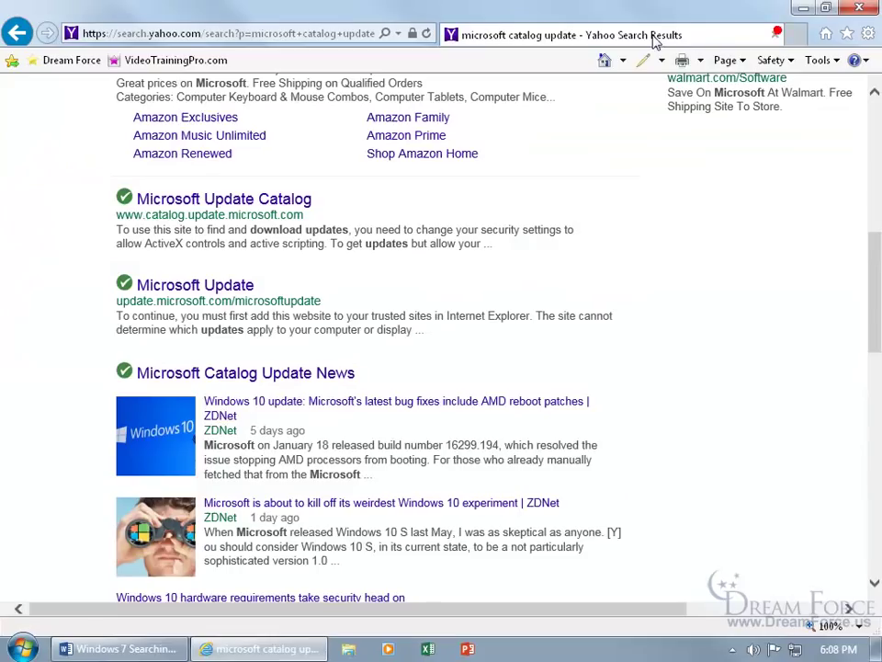
{"action": "left_click", "coordinate": [775, 34]}
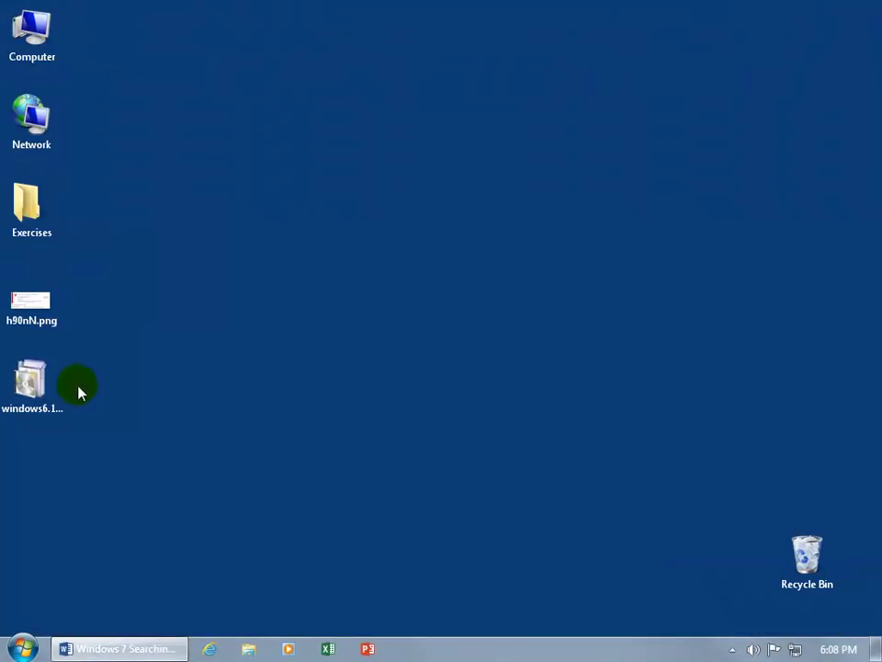
Step: Move the downloaded KB3020369 package to the middle of the desktop, run it and dismiss the installer's message
{"action": "left_click_drag", "start_coordinate": [27, 384], "coordinate": [409, 310]}
{"action": "double_click", "coordinate": [413, 309]}
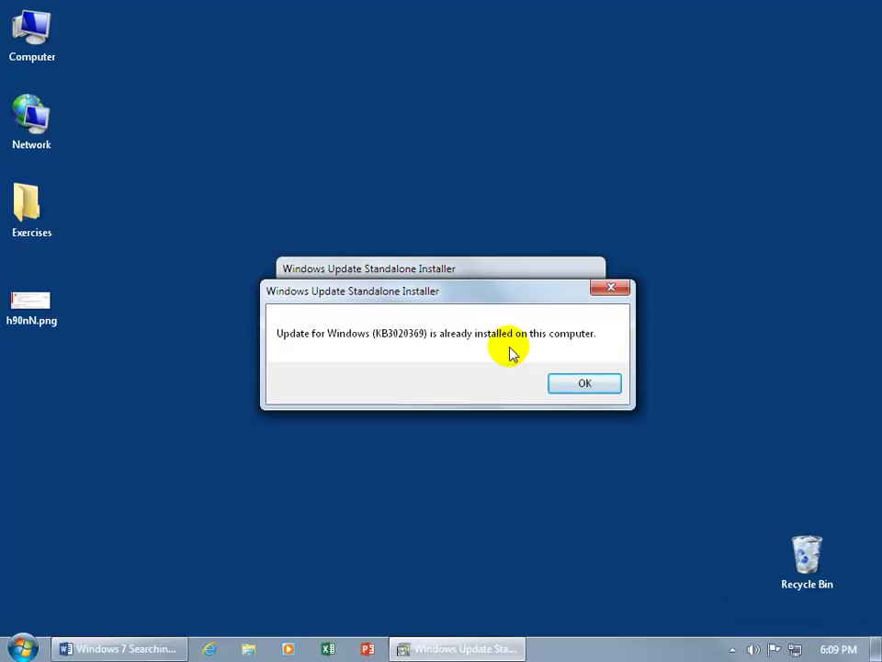
{"action": "left_click", "coordinate": [584, 384]}
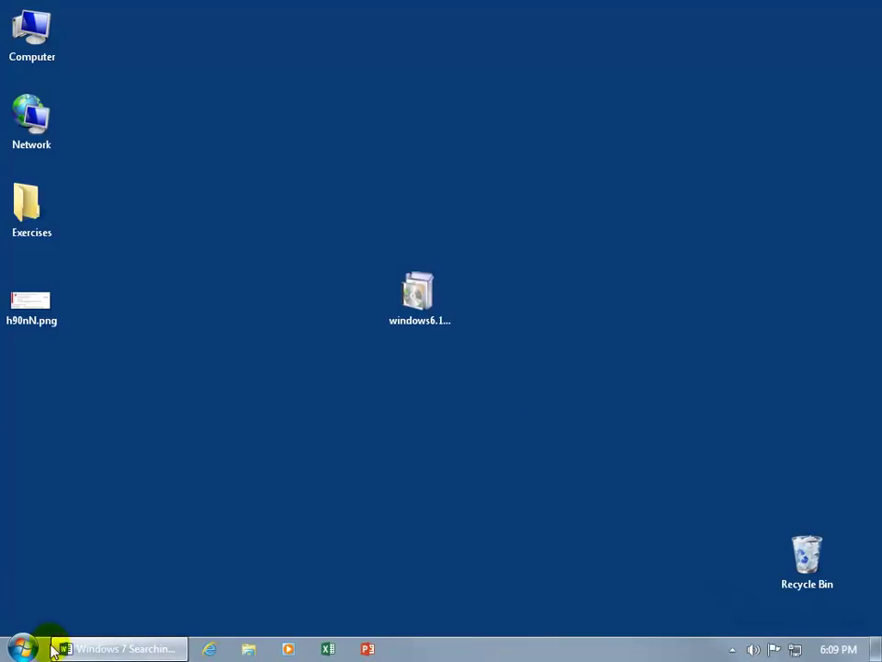
{"action": "left_click", "coordinate": [22, 647]}
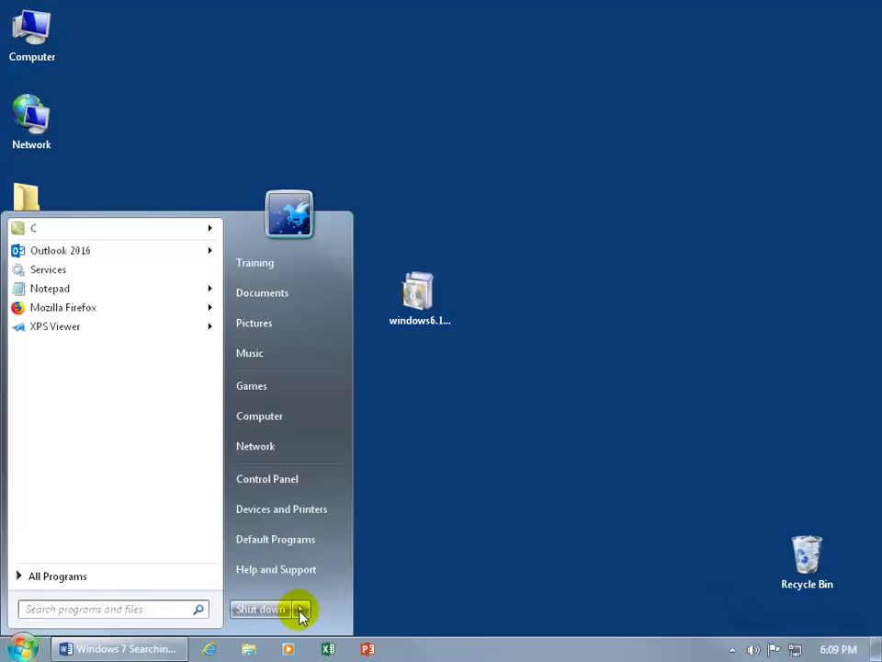
{"action": "mouse_move", "coordinate": [301, 614]}
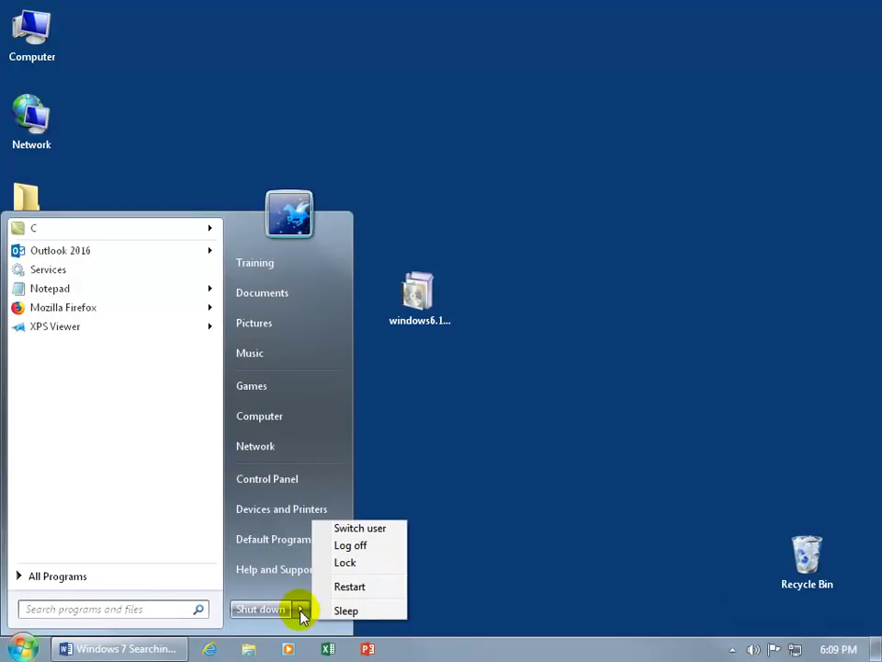
{"action": "left_click", "coordinate": [501, 458]}
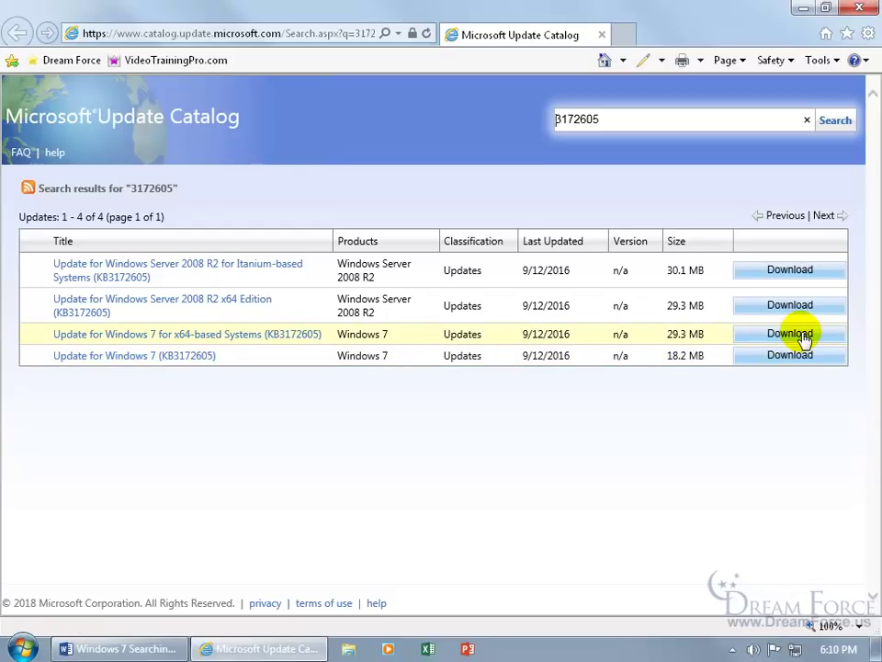
Step: Close the Update Catalog page for 3172605 and view the full file name of the update package on the desktop
{"action": "left_click", "coordinate": [603, 35]}
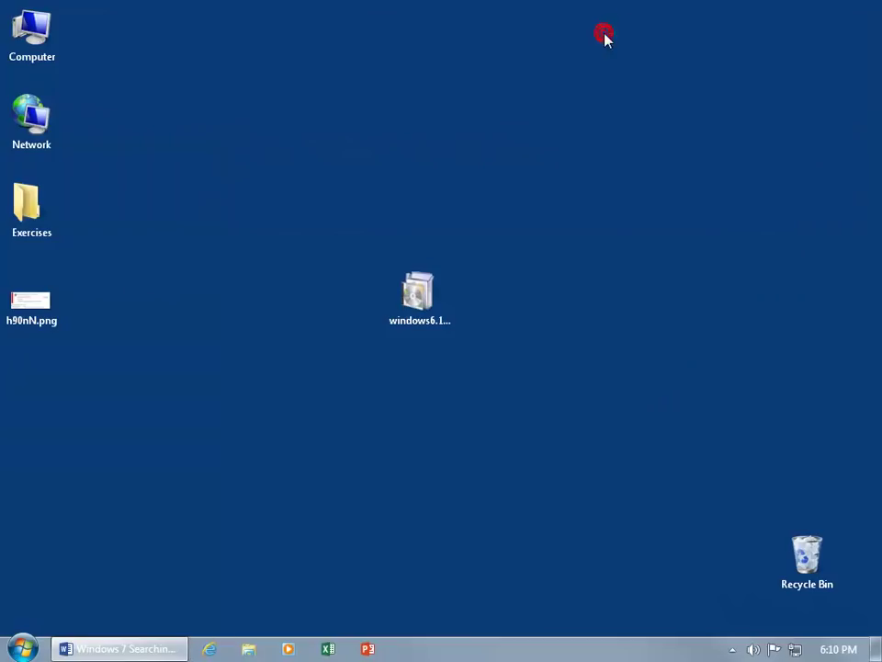
{"action": "left_click", "coordinate": [424, 388]}
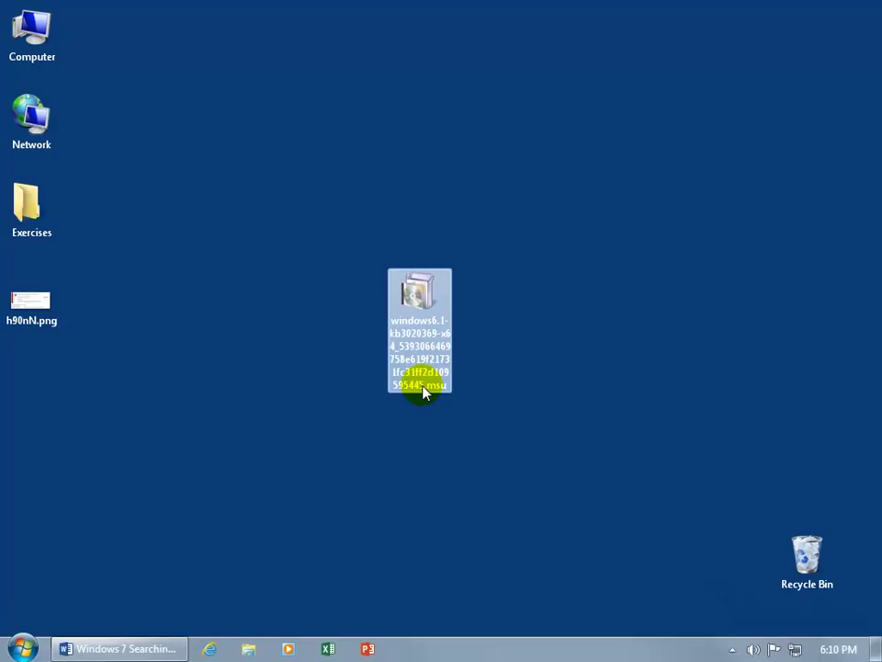
{"action": "left_click", "coordinate": [362, 391]}
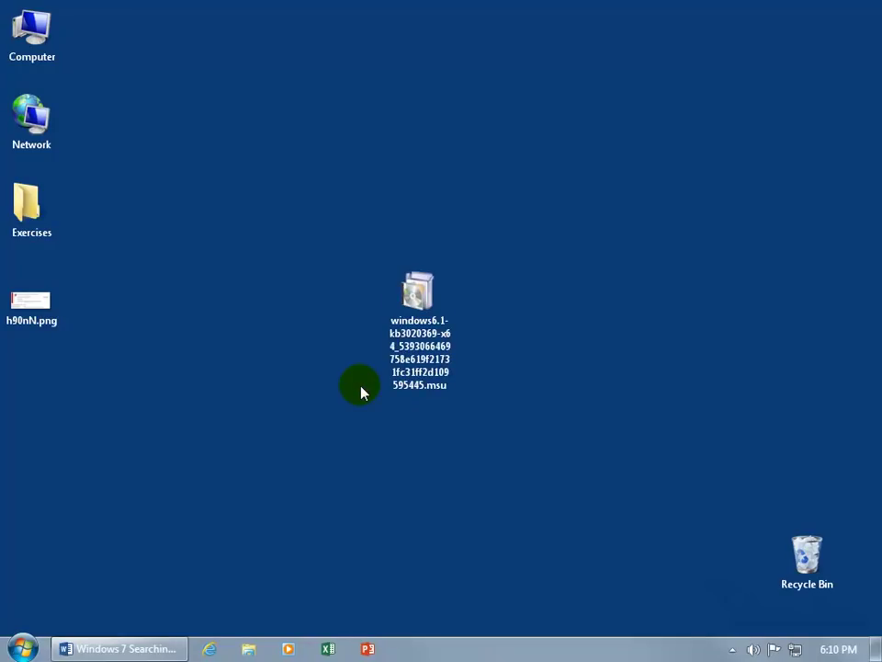
Step: Search for services and open the Services console in a maximized window
{"action": "left_click", "coordinate": [24, 647]}
{"action": "left_click", "coordinate": [55, 608]}
{"action": "left_click", "coordinate": [55, 609]}
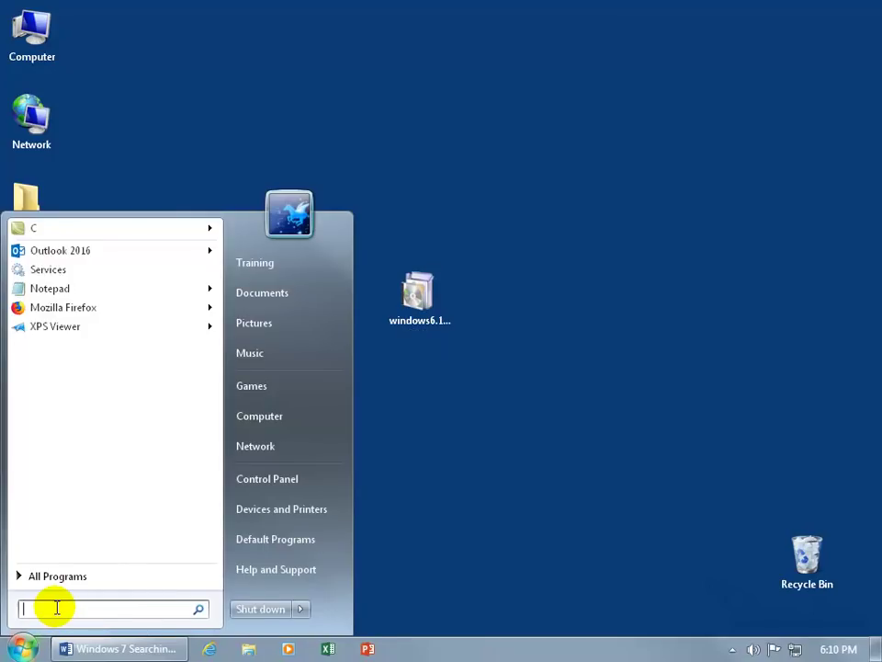
{"action": "type", "text": "services"}
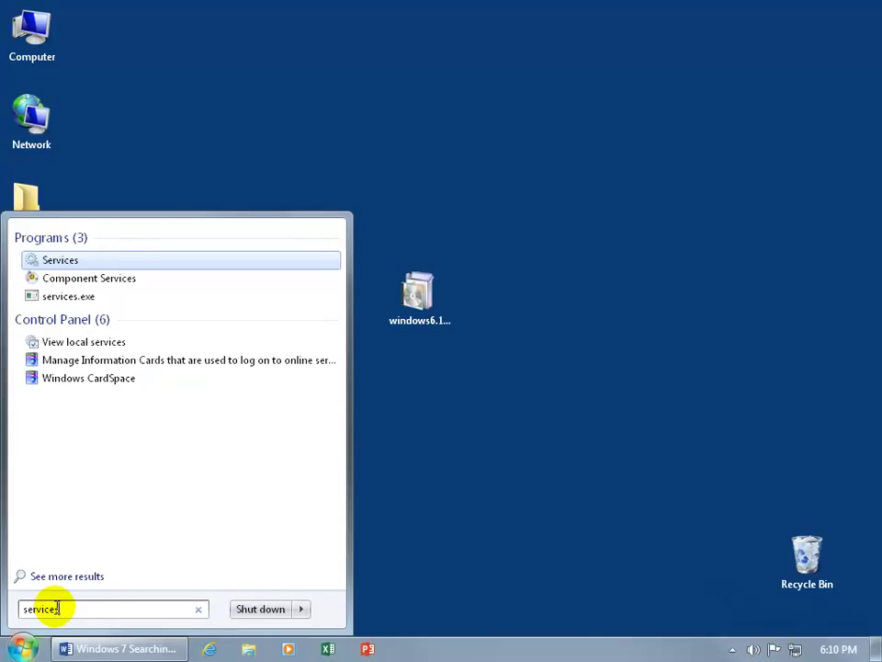
{"action": "left_click", "coordinate": [60, 264]}
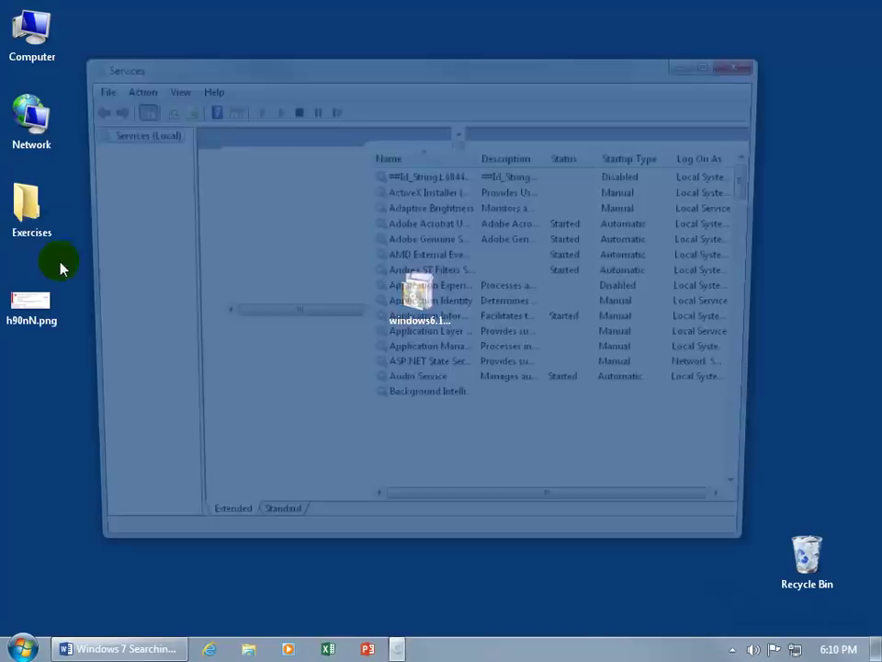
{"action": "left_click", "coordinate": [714, 61]}
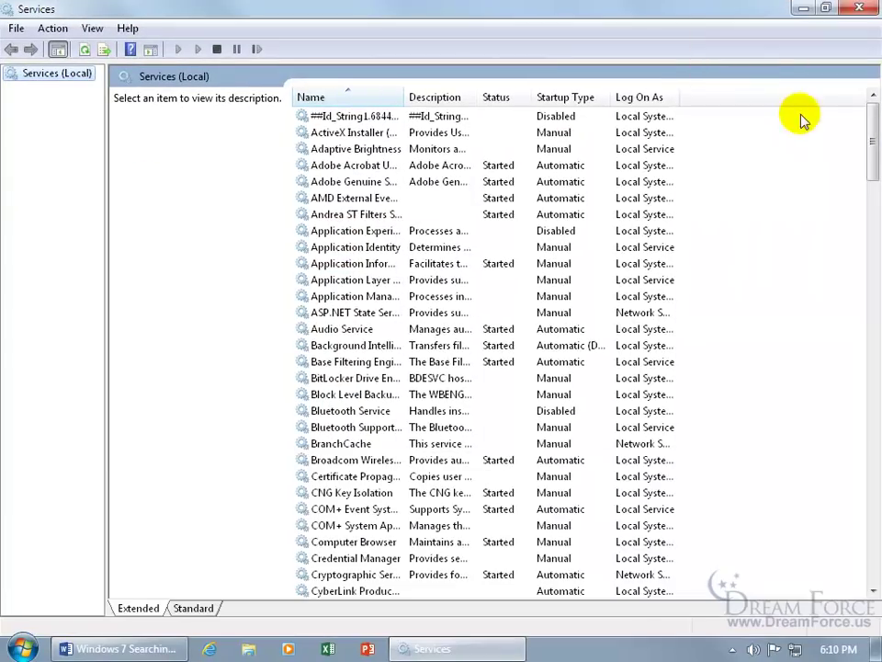
Step: Set the Windows Update service's startup type to Automatic (Delayed Start), apply the change and close the Services console
{"action": "left_click_drag", "start_coordinate": [869, 129], "coordinate": [872, 533]}
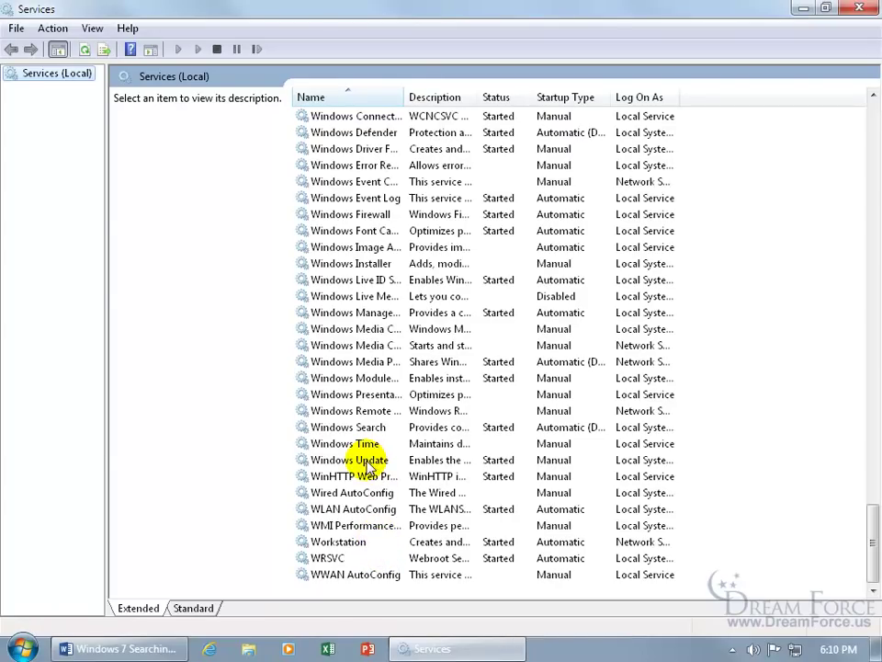
{"action": "double_click", "coordinate": [368, 464]}
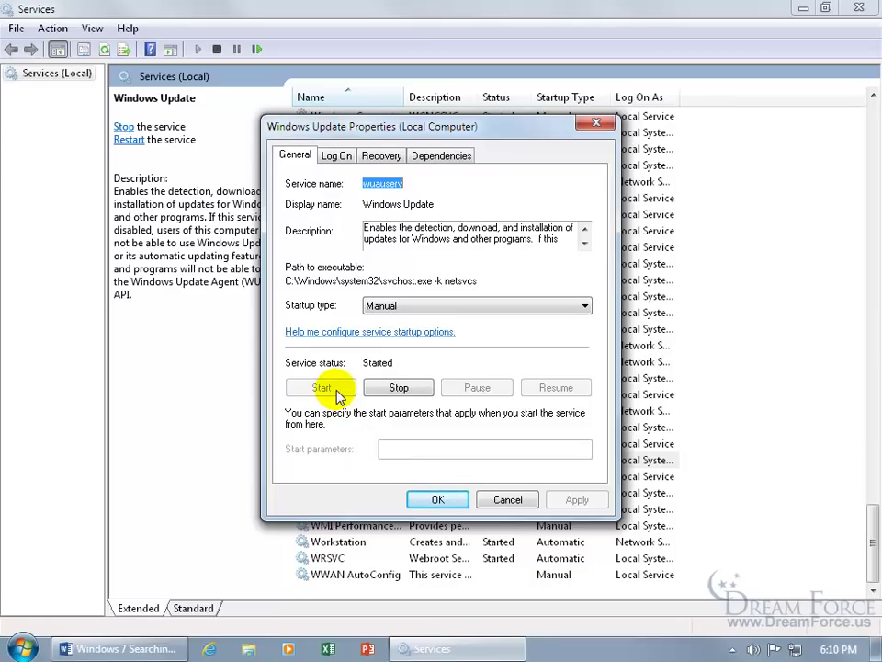
{"action": "left_click", "coordinate": [419, 309]}
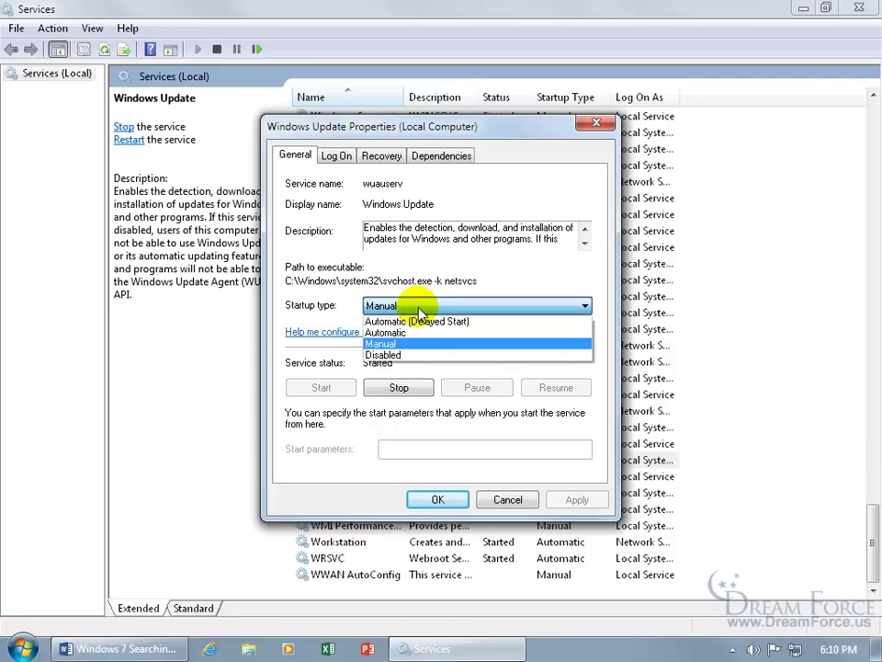
{"action": "left_click", "coordinate": [419, 321]}
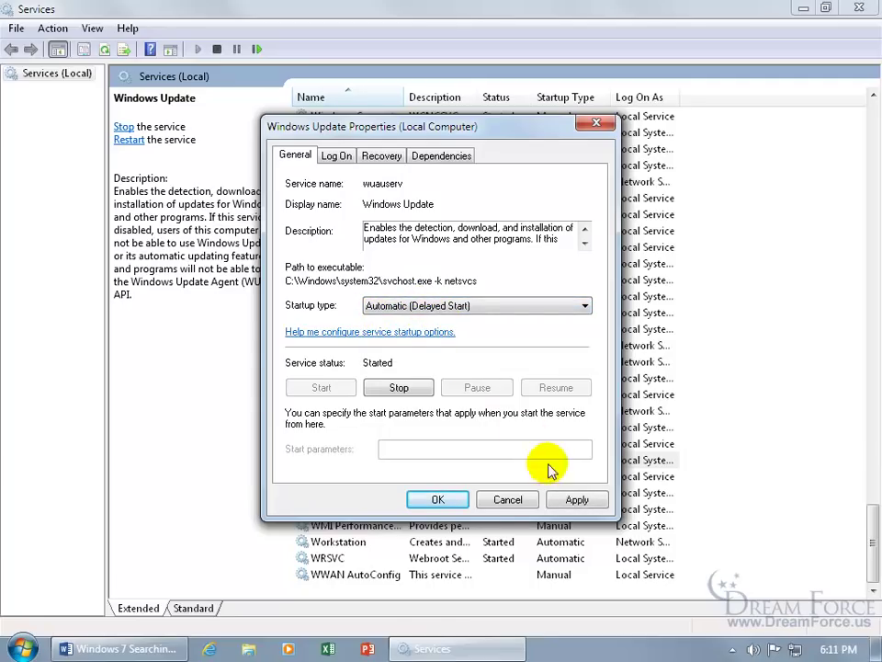
{"action": "left_click", "coordinate": [568, 499]}
{"action": "left_click", "coordinate": [432, 498]}
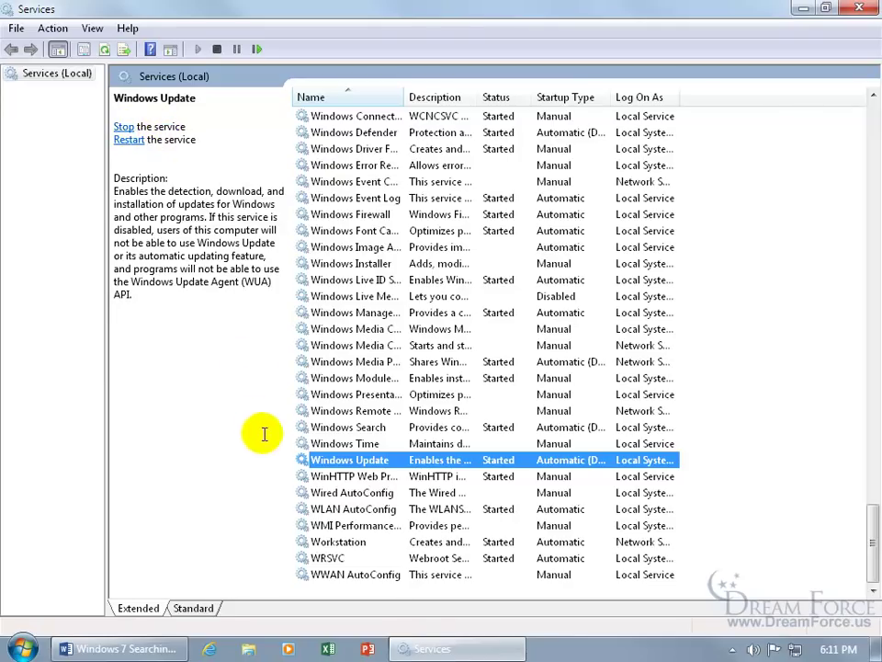
{"action": "left_click", "coordinate": [859, 8]}
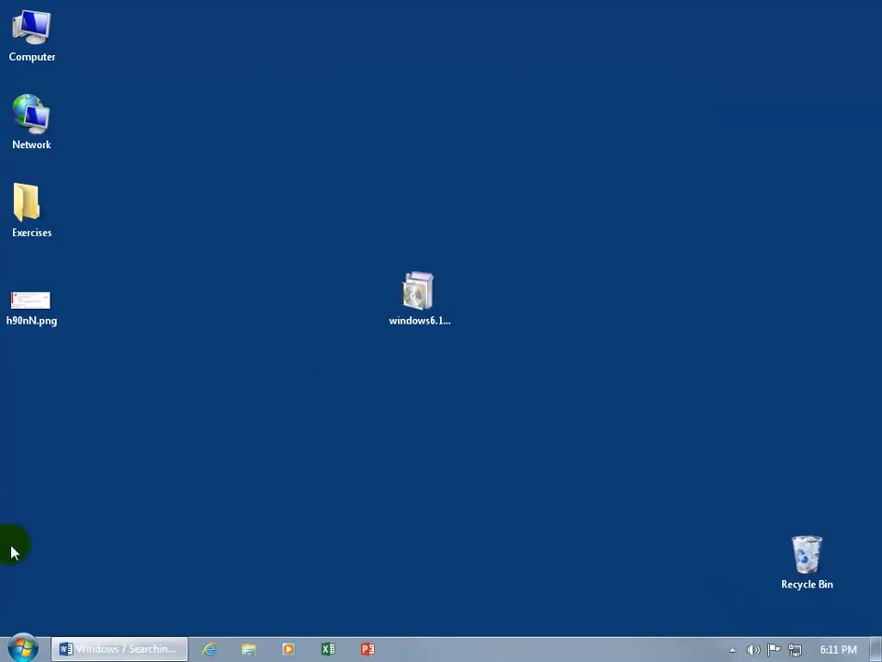
Step: In the Control Panel's automatic updating settings, set important updates to "Check for updates but let me choose whether to download and install them"
{"action": "left_click", "coordinate": [20, 645]}
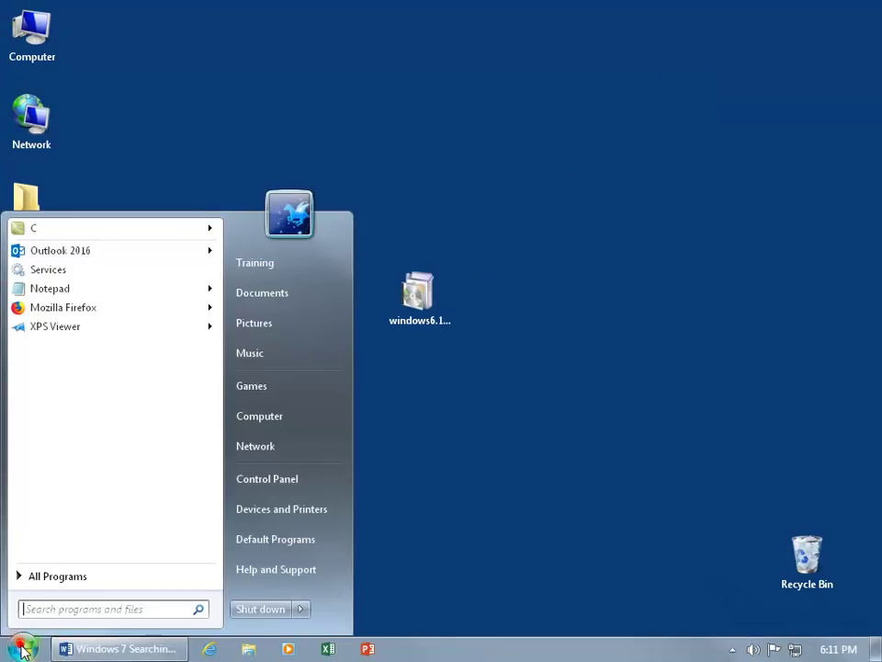
{"action": "left_click", "coordinate": [239, 478]}
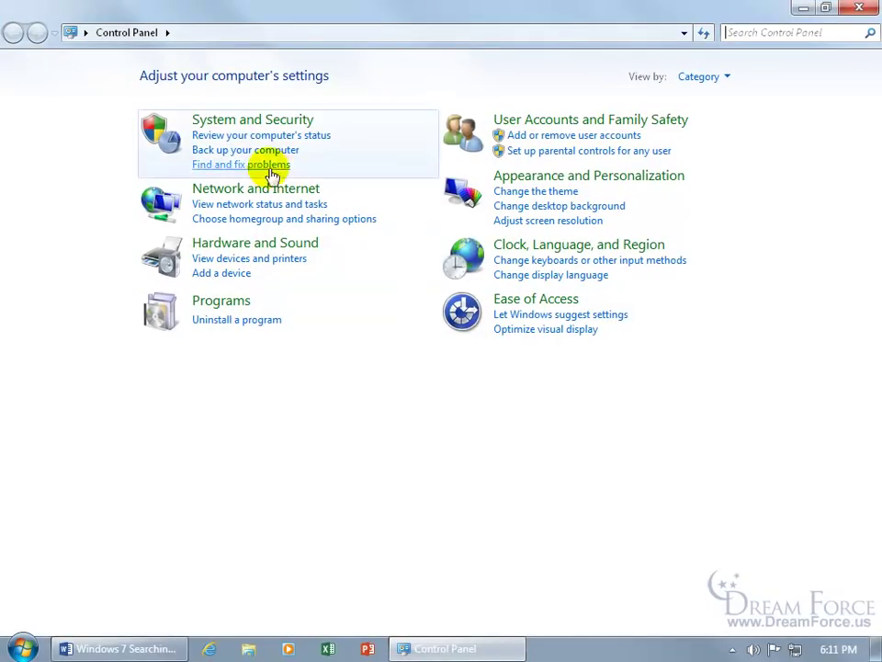
{"action": "left_click", "coordinate": [267, 120]}
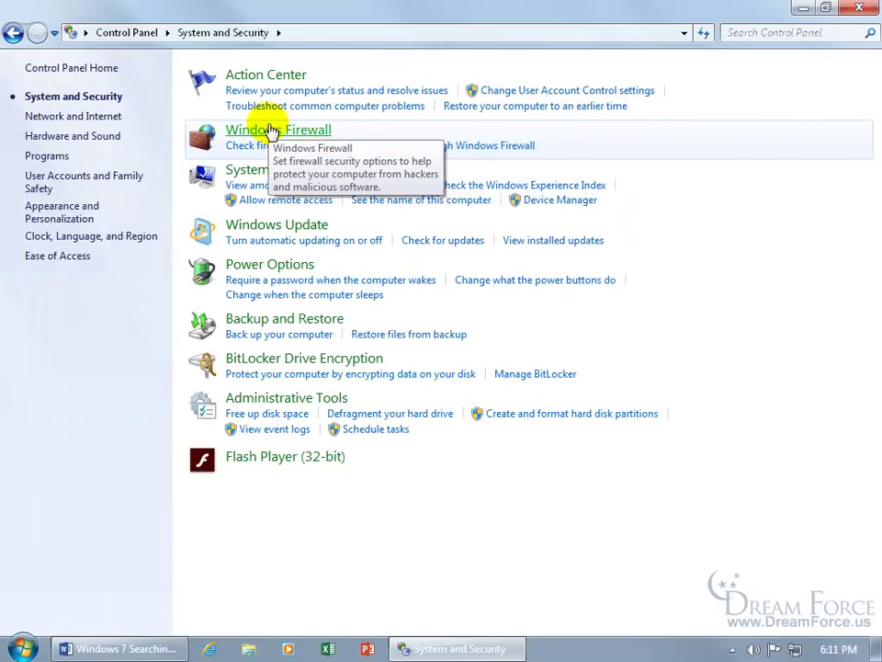
{"action": "left_click", "coordinate": [291, 241]}
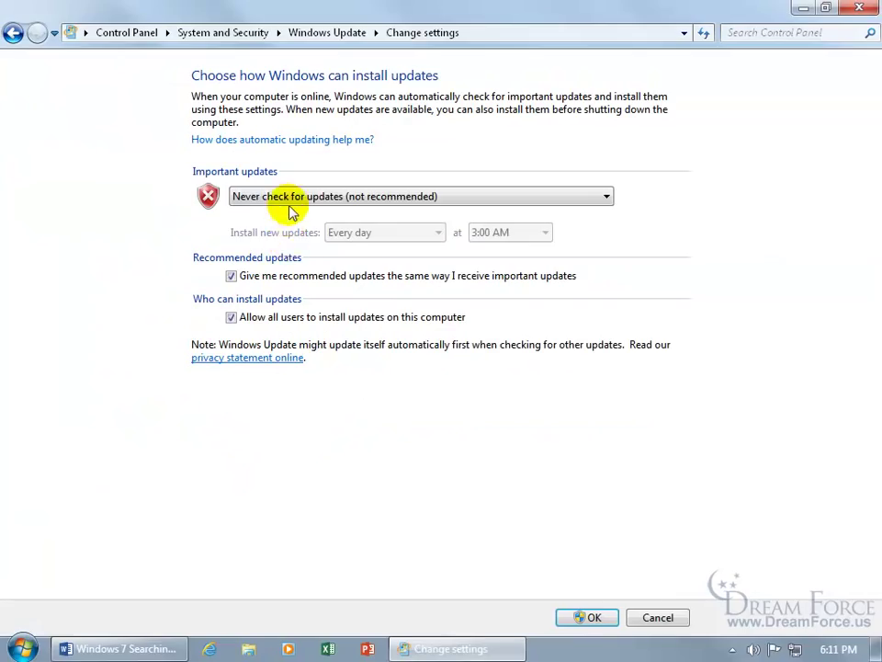
{"action": "left_click", "coordinate": [291, 198]}
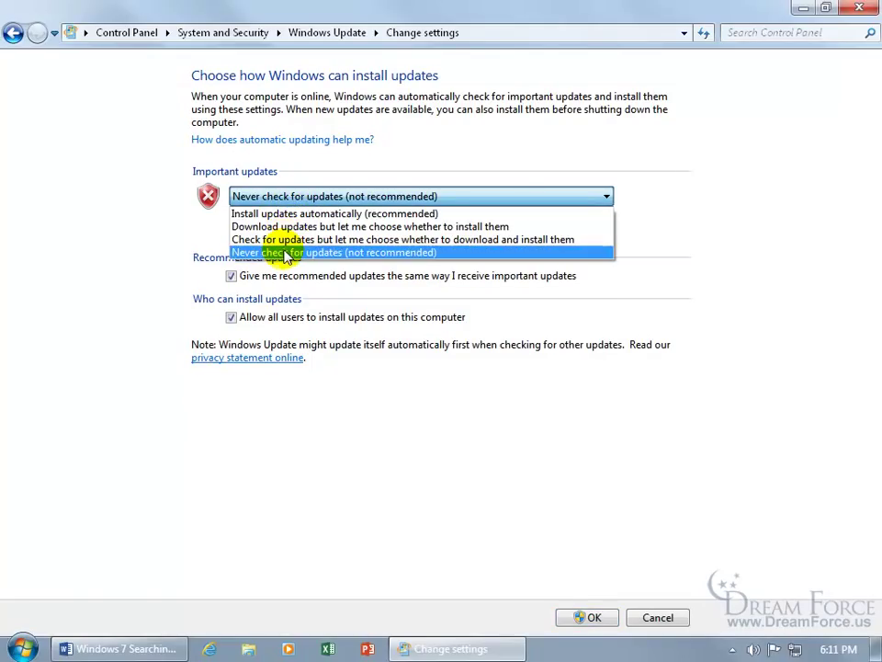
{"action": "left_click", "coordinate": [342, 240]}
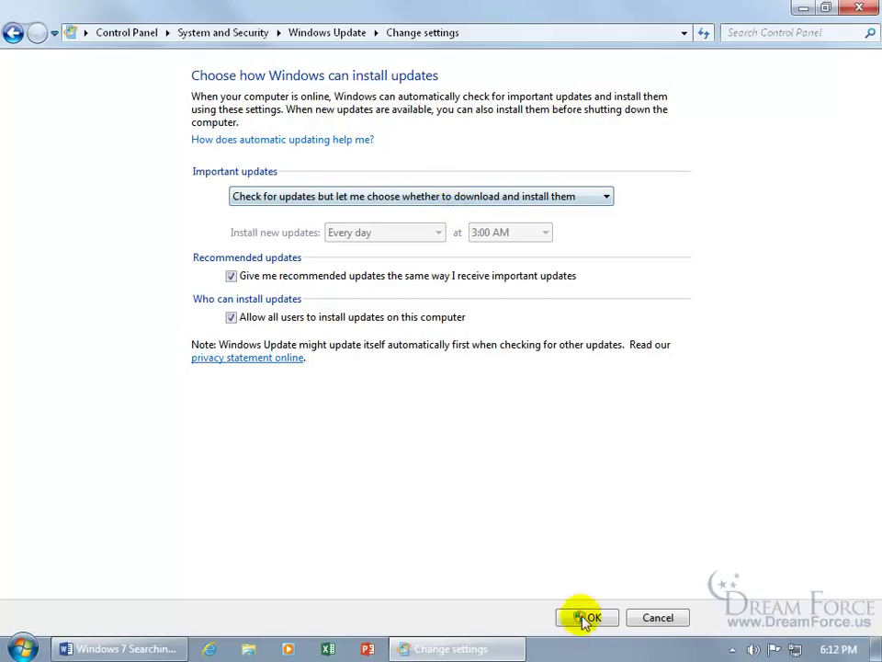
{"action": "left_click", "coordinate": [588, 619]}
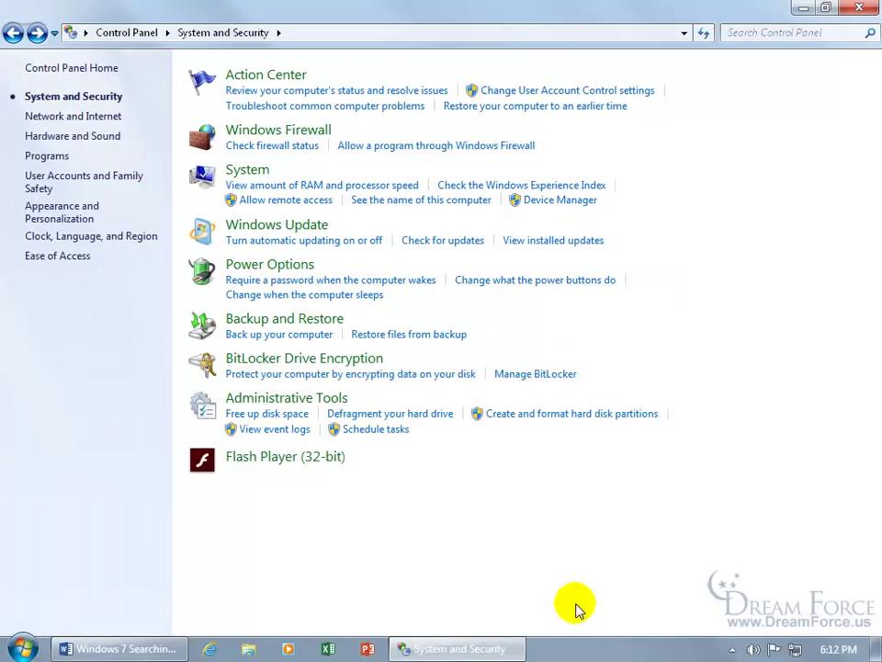
Step: Run a check for updates and close the Windows Update window
{"action": "left_click", "coordinate": [432, 242]}
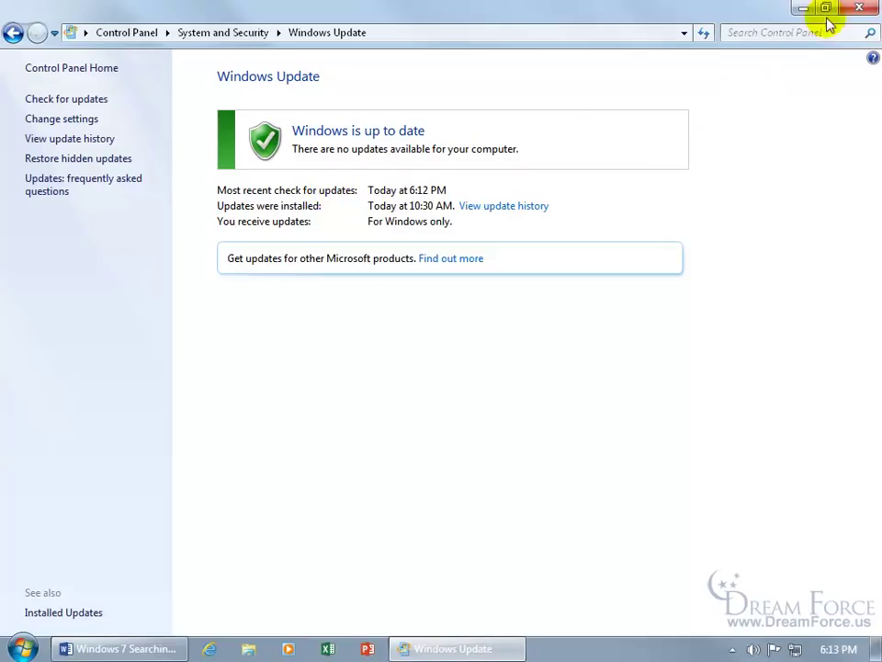
{"action": "left_click", "coordinate": [856, 11]}
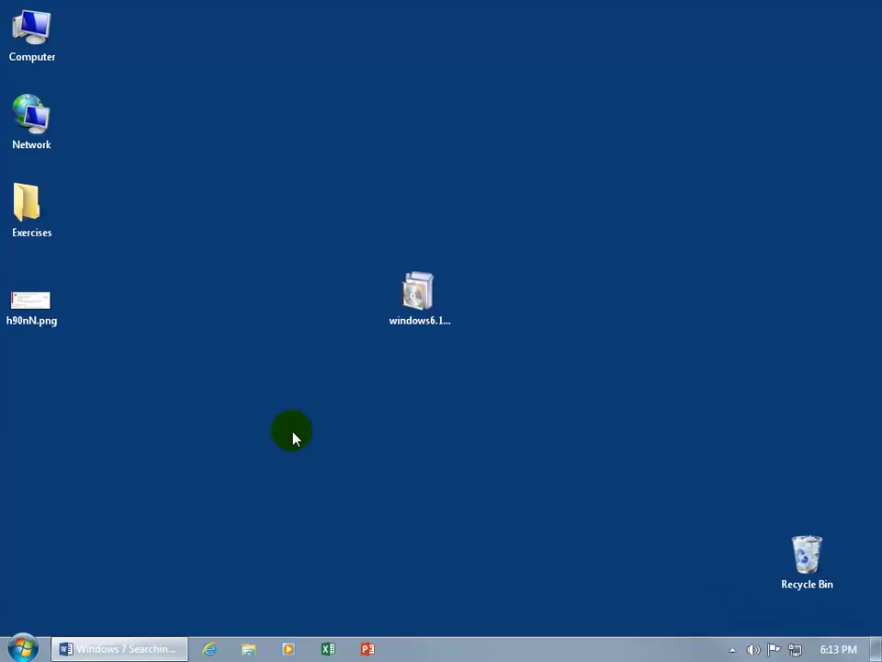
Step: Open the SoftwareDistribution folder inside the Windows folder on the C: drive
{"action": "left_click", "coordinate": [23, 645]}
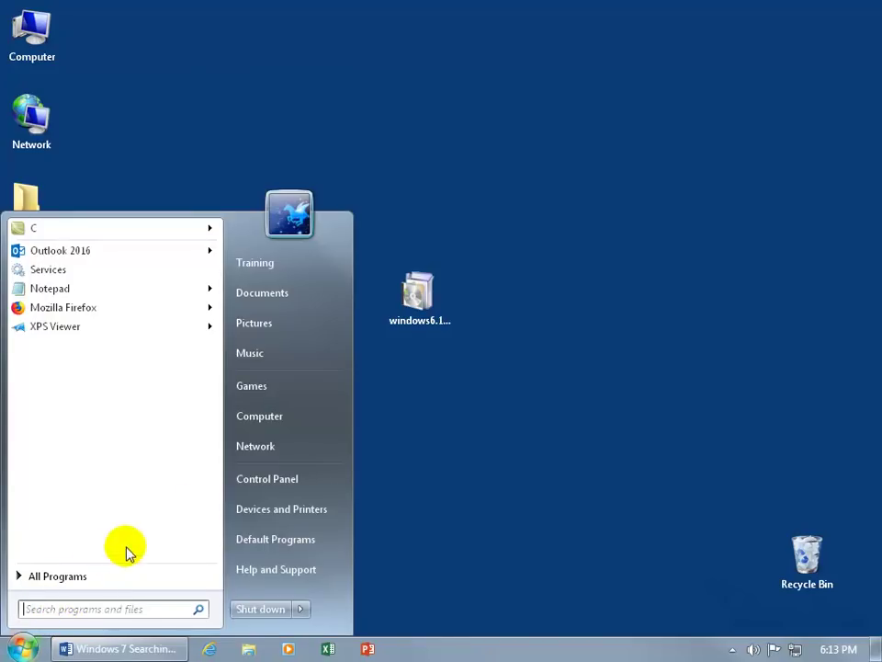
{"action": "left_click", "coordinate": [260, 418]}
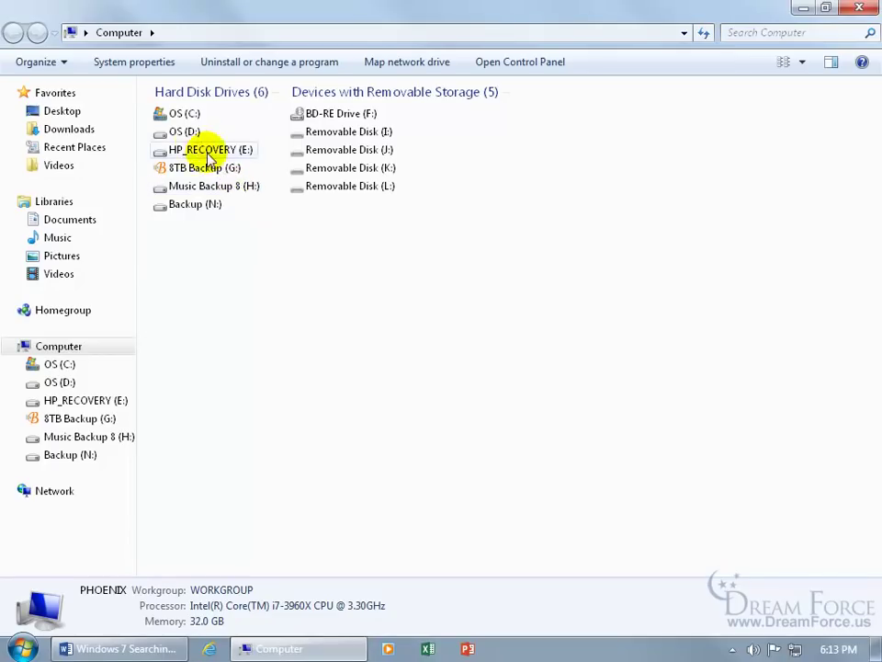
{"action": "left_click", "coordinate": [184, 114]}
{"action": "double_click", "coordinate": [187, 115]}
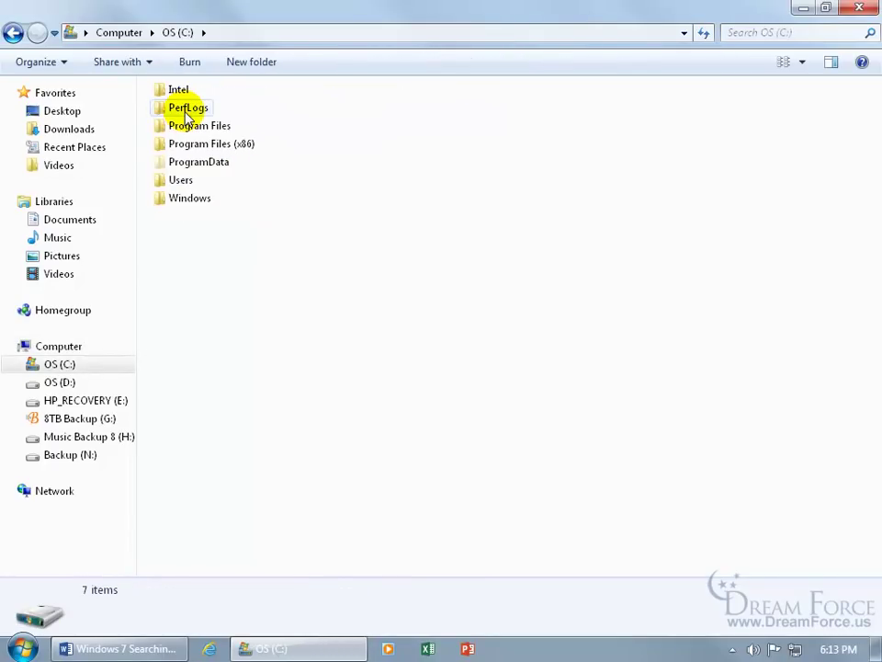
{"action": "double_click", "coordinate": [184, 204]}
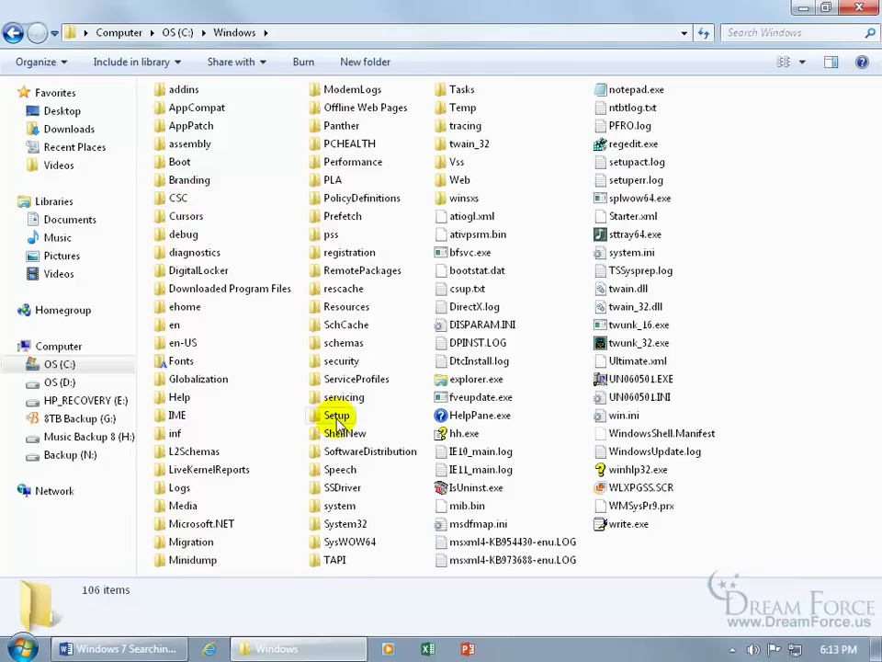
{"action": "double_click", "coordinate": [348, 452]}
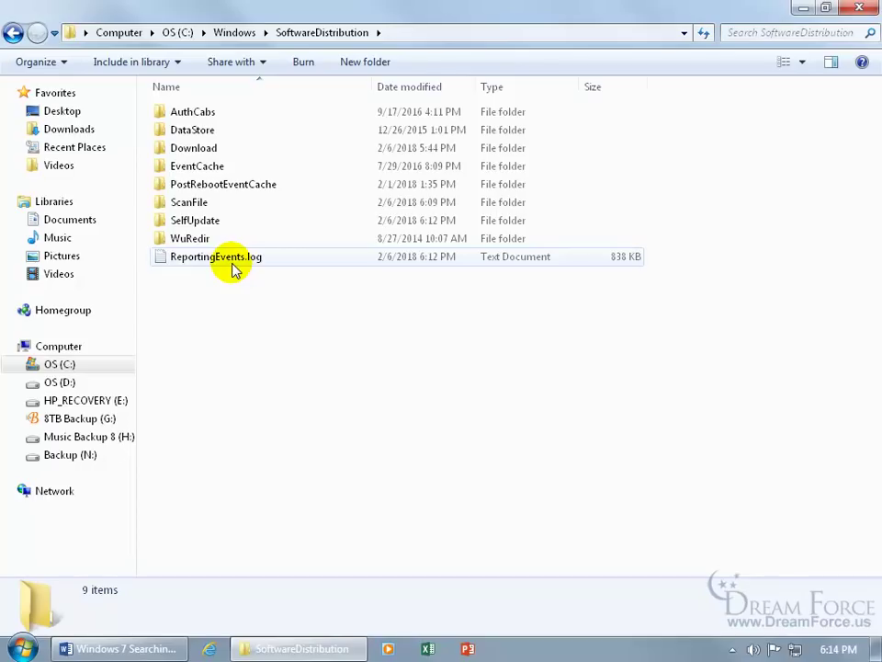
{"action": "mouse_move", "coordinate": [233, 264]}
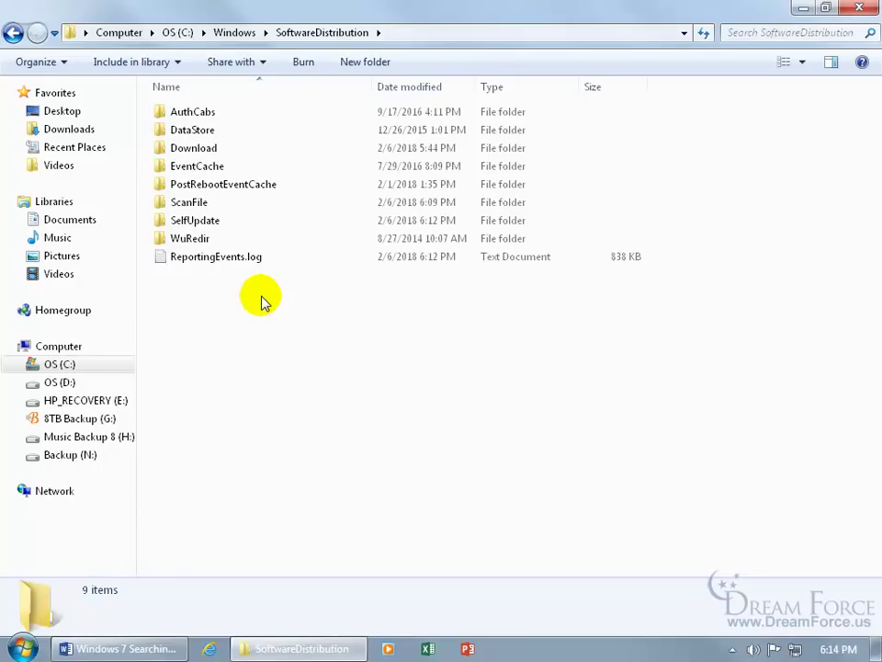
Step: Shrink the SoftwareDistribution folder window, view the h90nN.png error screenshot from the desktop and close it
{"action": "double_click", "coordinate": [334, 5]}
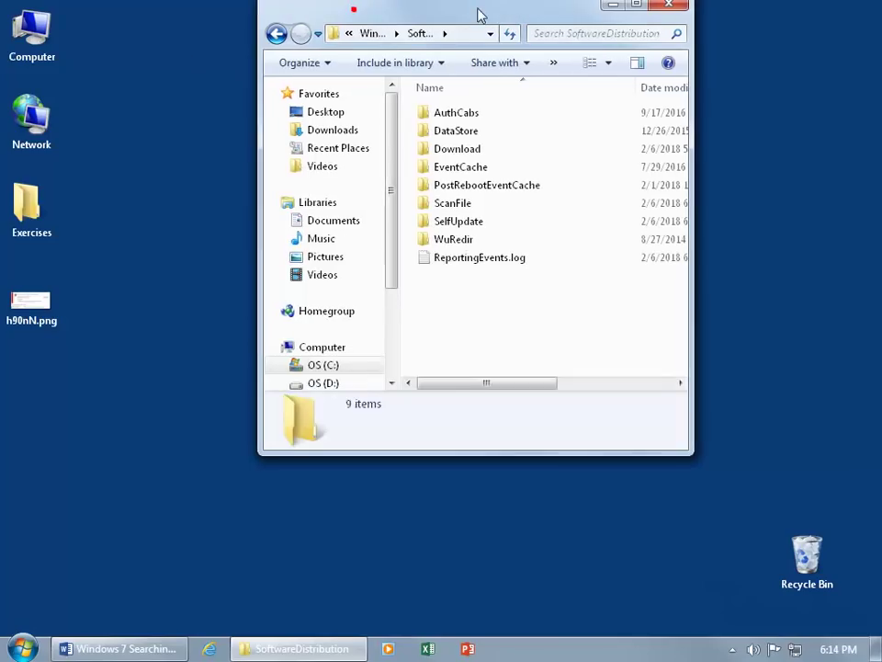
{"action": "double_click", "coordinate": [20, 301]}
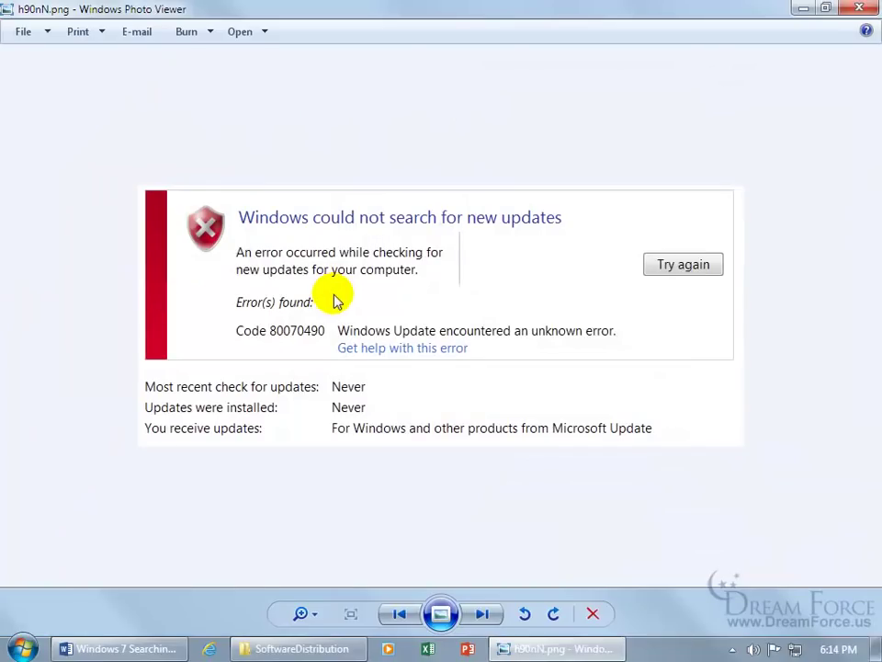
{"action": "left_click", "coordinate": [846, 16]}
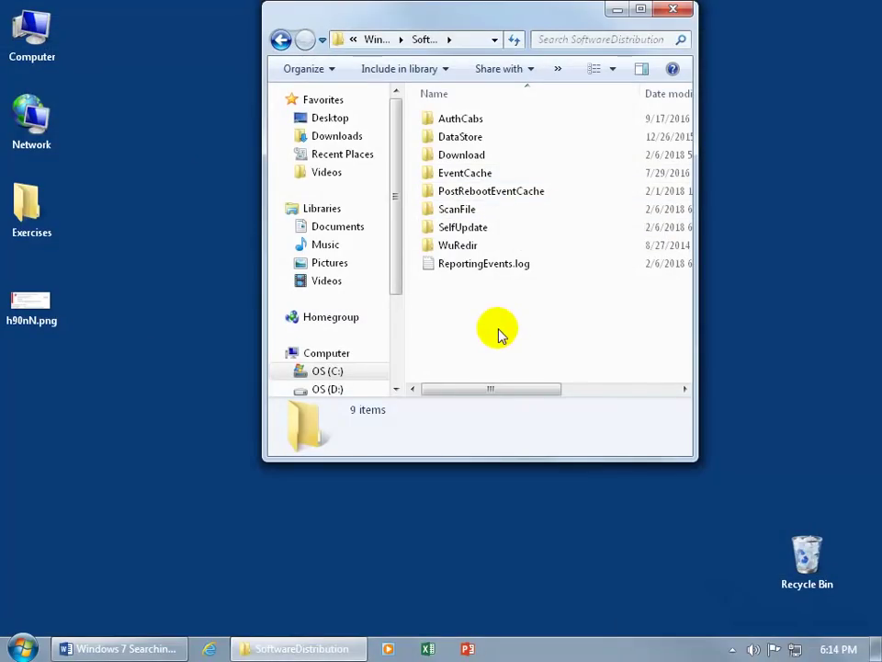